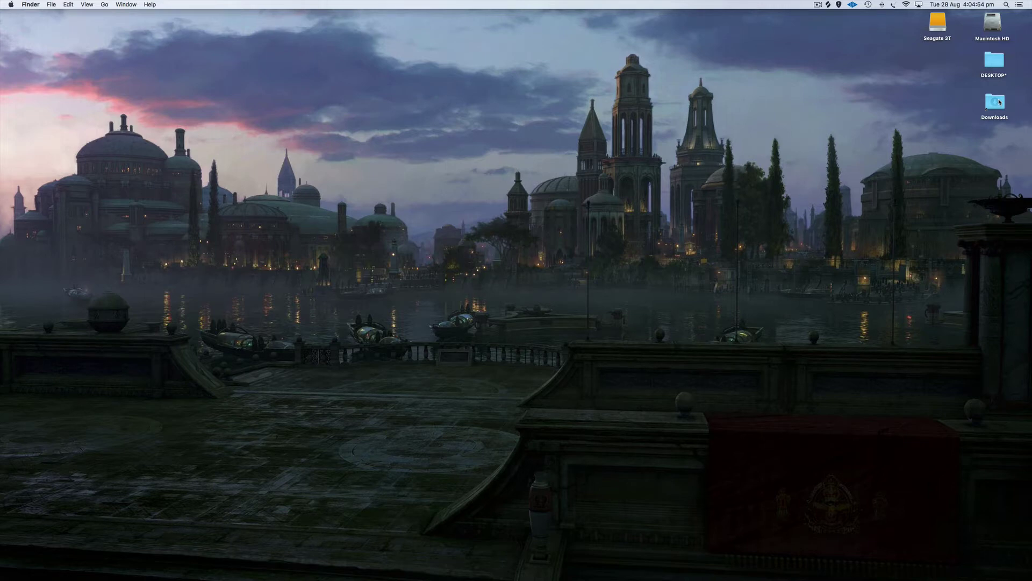
Open Downloads, switch to the home folder's 28 items, and select and expand Downloads.
{"action": "double_click", "coordinate": [994, 104]}
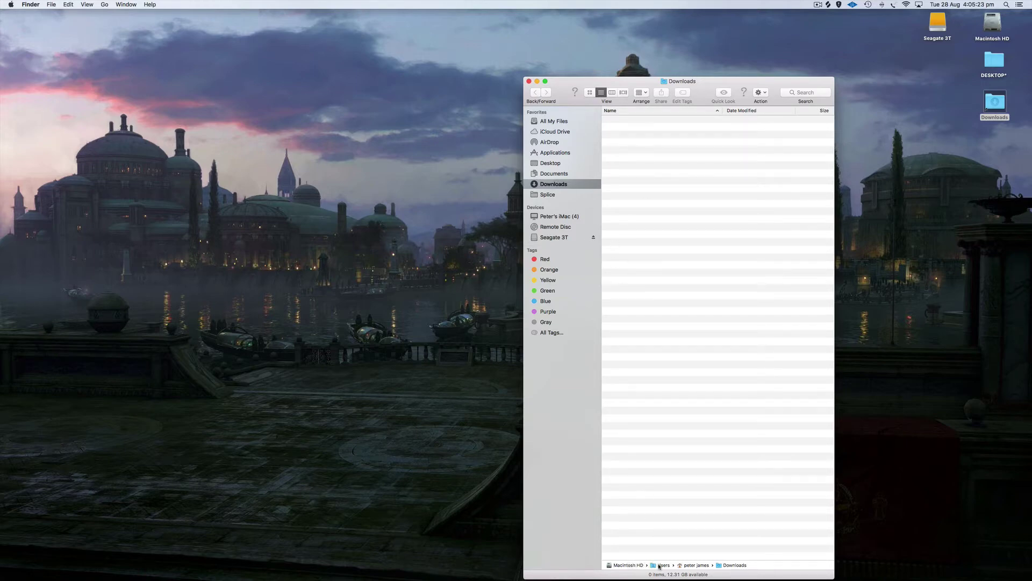
{"action": "double_click", "coordinate": [695, 565]}
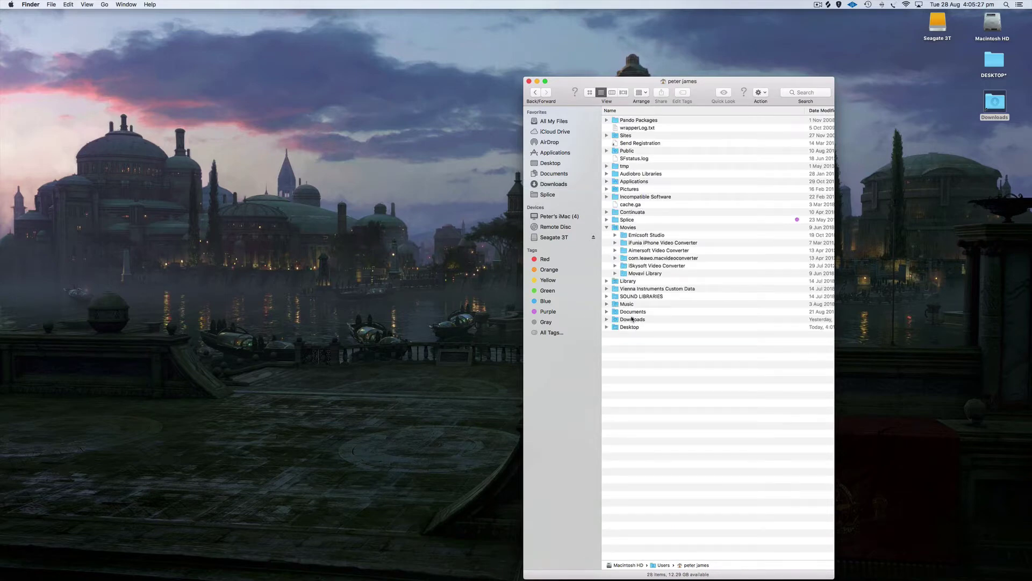
{"action": "left_click", "coordinate": [633, 320]}
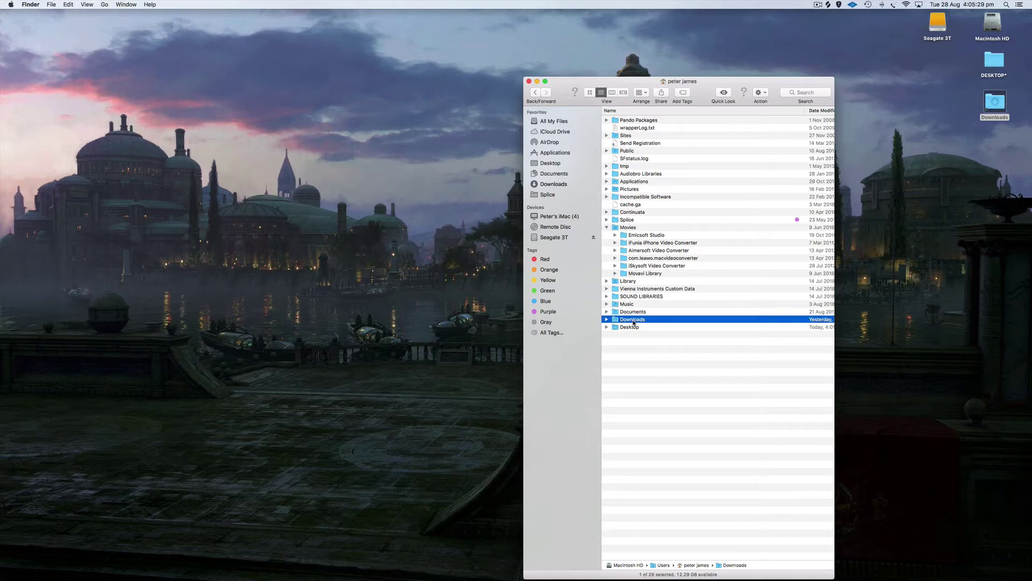
{"action": "left_click", "coordinate": [607, 320]}
Make an alias of the Downloads folder, keeping the default alias name.
{"action": "right_click", "coordinate": [633, 321]}
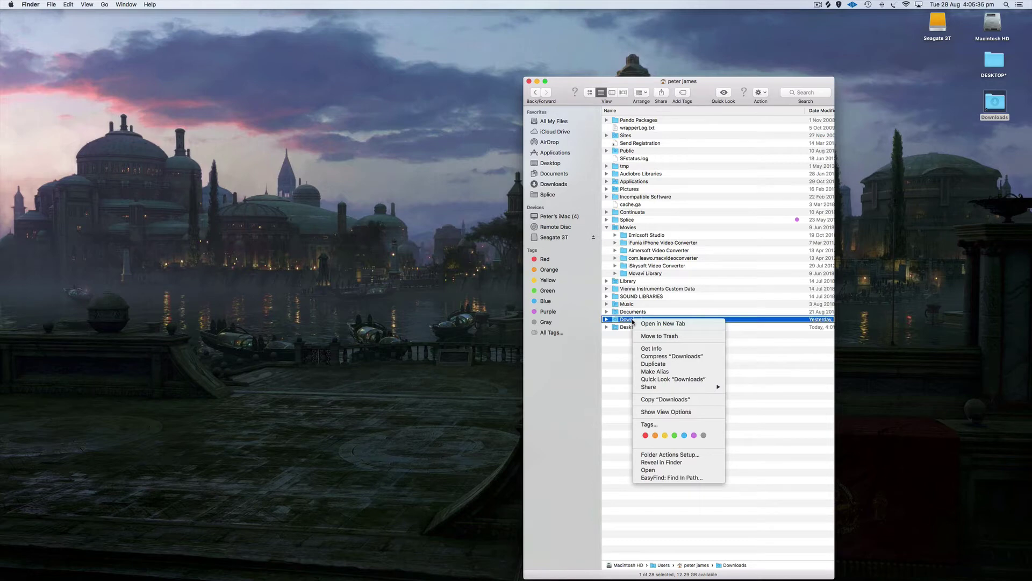
{"action": "left_click", "coordinate": [651, 371]}
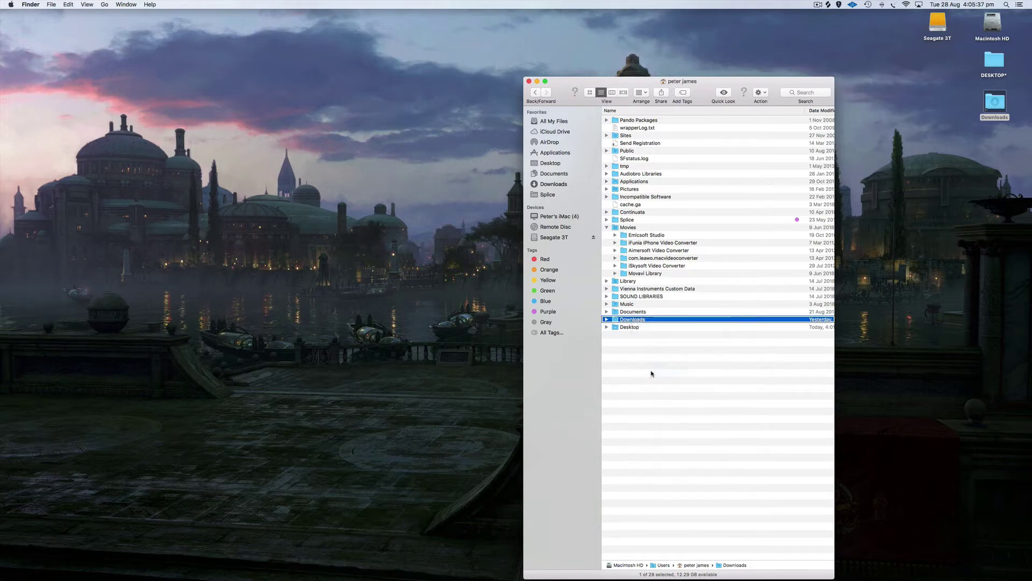
{"action": "key", "text": "Return"}
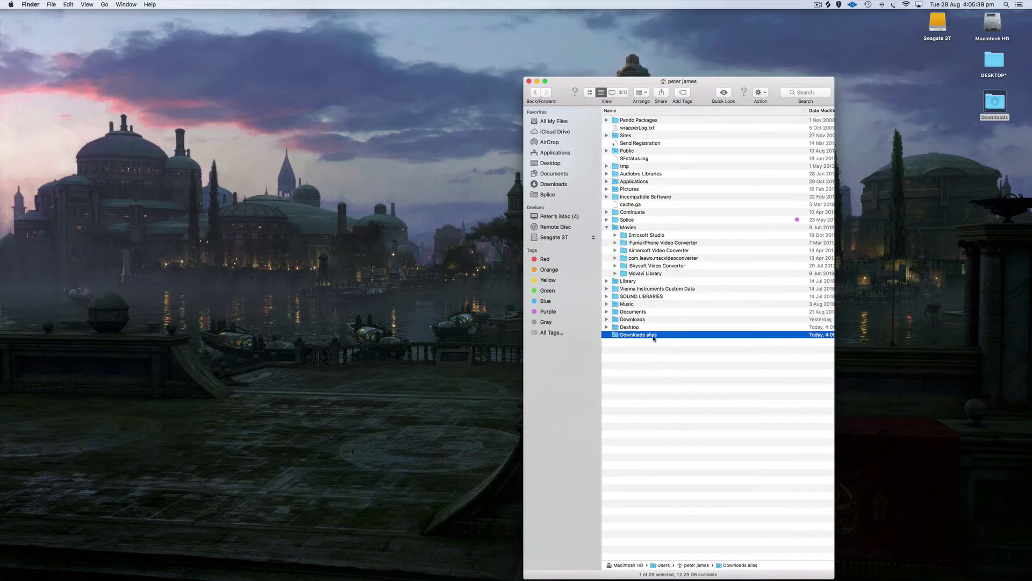
Move the Downloads alias onto the desktop and rename it to Downloads.
{"action": "left_click_drag", "start_coordinate": [655, 336], "coordinate": [971, 274]}
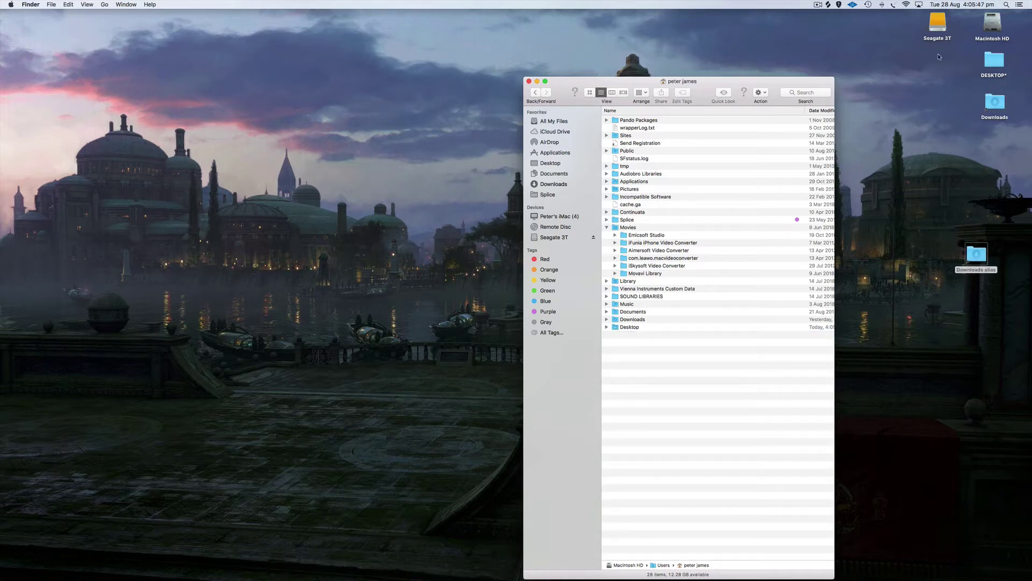
{"action": "left_click", "coordinate": [994, 271]}
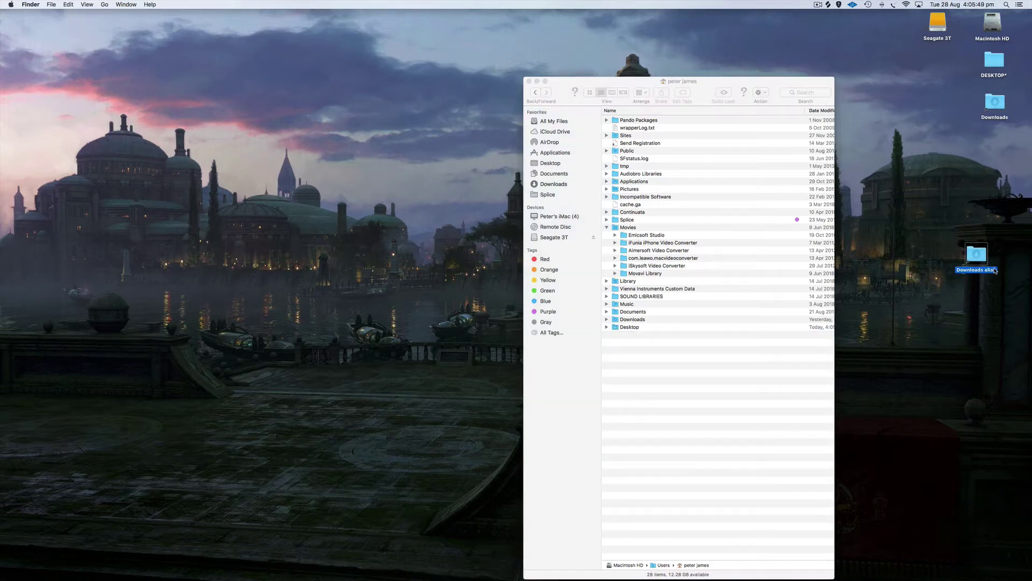
{"action": "left_click", "coordinate": [995, 270]}
{"action": "key", "text": "BackSpace"}
{"action": "key", "text": "BackSpace"}
{"action": "key", "text": "BackSpace"}
{"action": "key", "text": "BackSpace"}
{"action": "key", "text": "BackSpace"}
{"action": "key", "text": "BackSpace"}
Trash the desktop Downloads alias, permanently empty the Trash, and close the home folder window.
{"action": "key", "text": "Escape"}
{"action": "left_click_drag", "start_coordinate": [978, 254], "coordinate": [992, 570]}
{"action": "right_click", "coordinate": [994, 569]}
{"action": "left_click", "coordinate": [997, 536]}
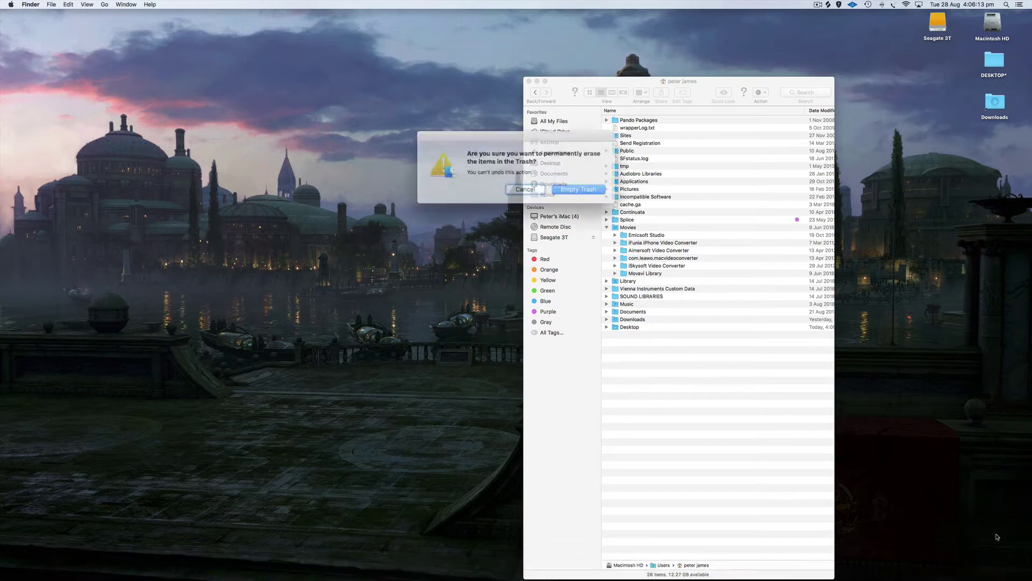
{"action": "left_click", "coordinate": [574, 190]}
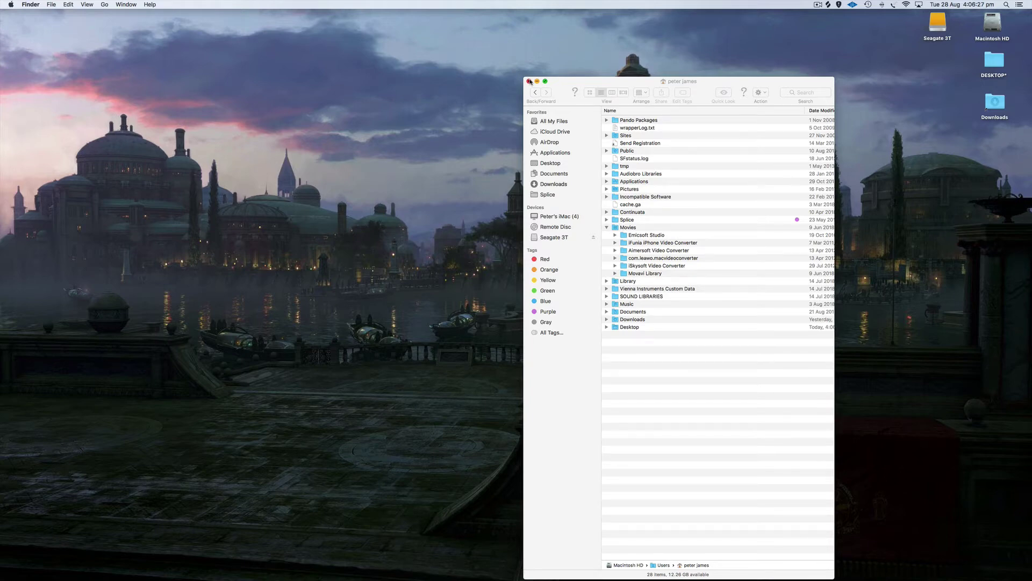
{"action": "left_click", "coordinate": [530, 81]}
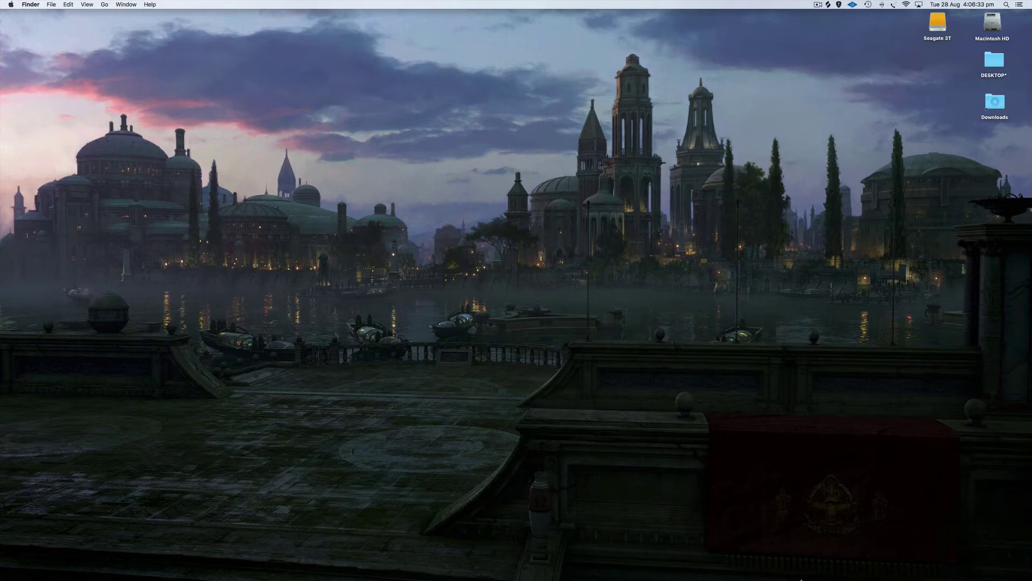
Launch EasyFind, enter 'steam' and choose Macintosh HD as the search location.
{"action": "left_click", "coordinate": [806, 565]}
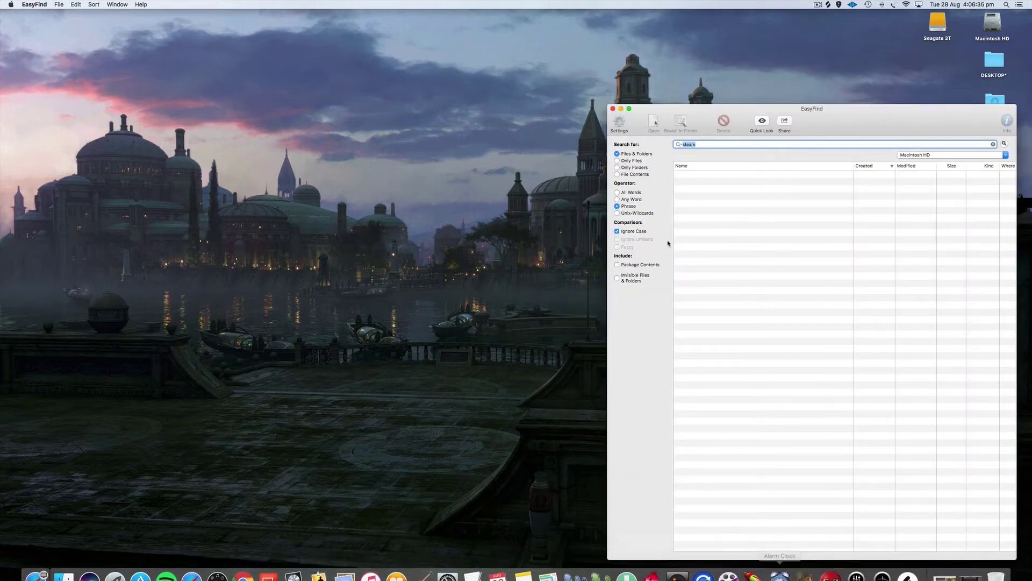
{"action": "type", "text": "steam"}
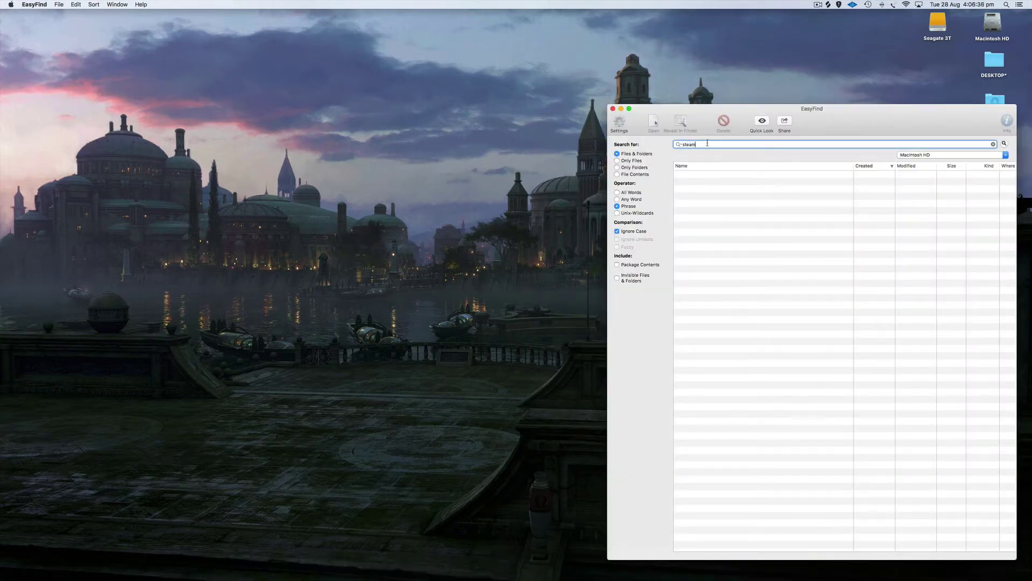
{"action": "left_click", "coordinate": [928, 154]}
{"action": "left_click", "coordinate": [827, 119]}
{"action": "left_click", "coordinate": [1006, 5]}
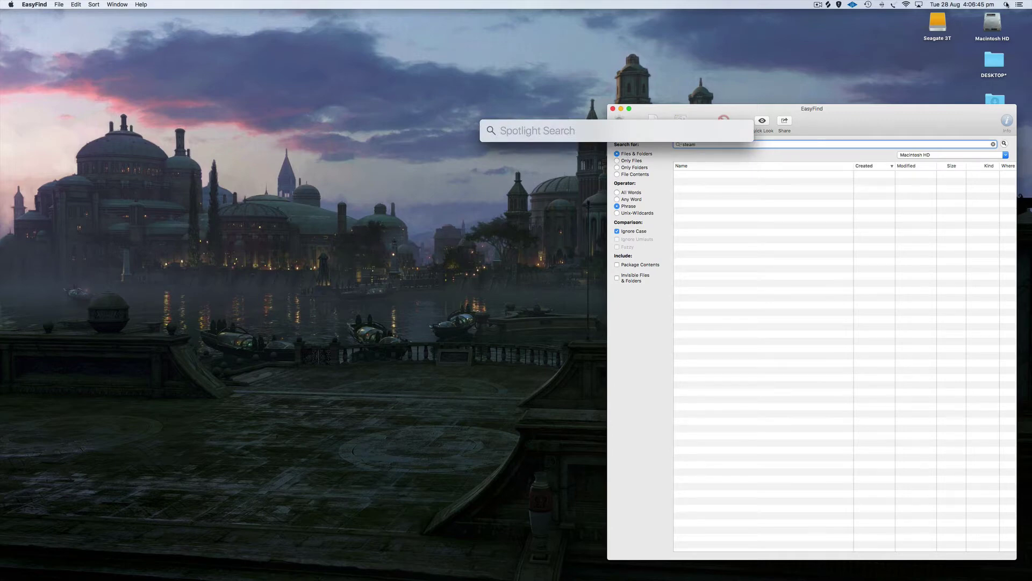
{"action": "left_click", "coordinate": [1006, 4]}
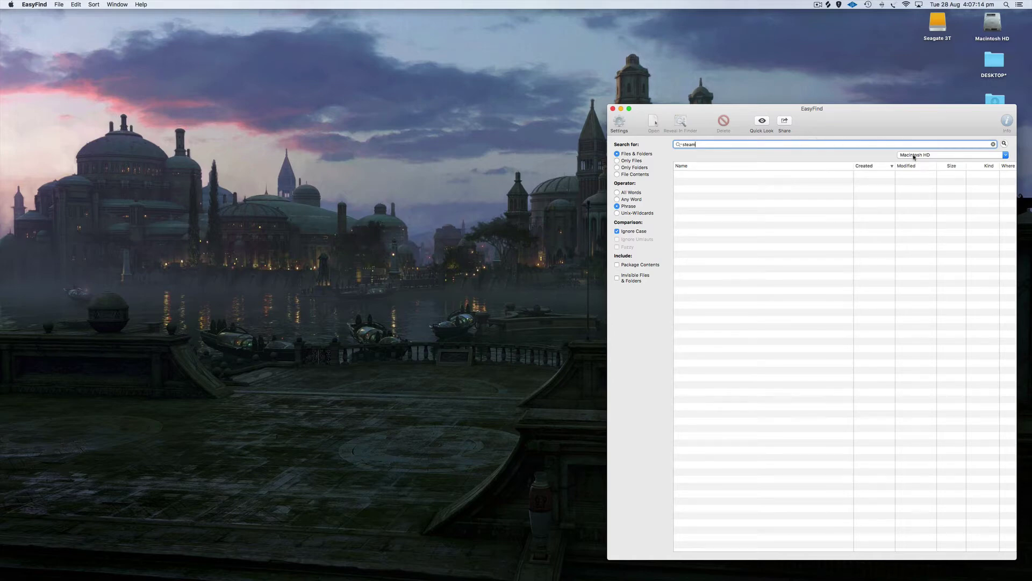
Run the 'steam' search on Macintosh HD and select the STEAM folder among the results.
{"action": "left_click", "coordinate": [914, 156]}
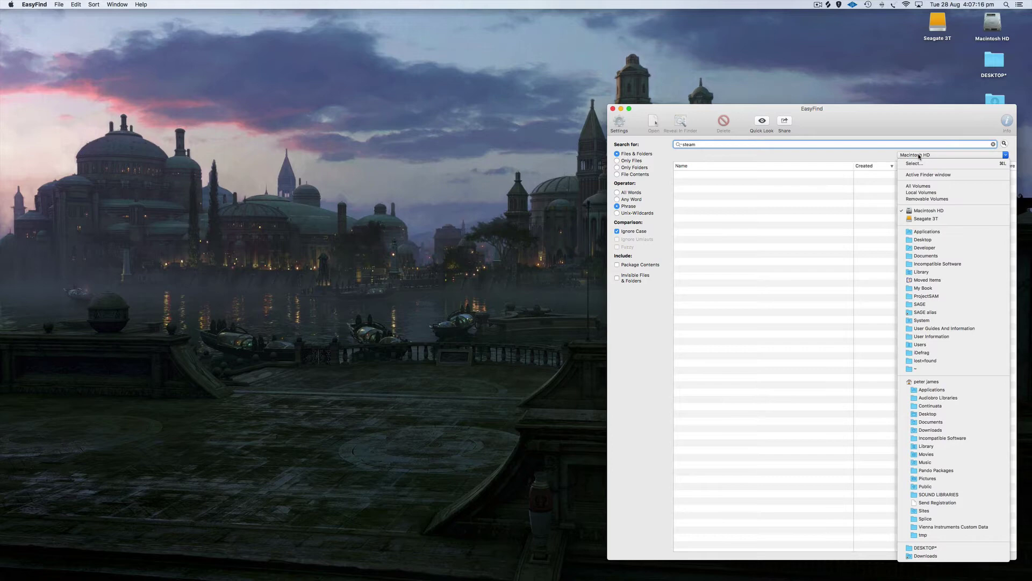
{"action": "left_click", "coordinate": [920, 157]}
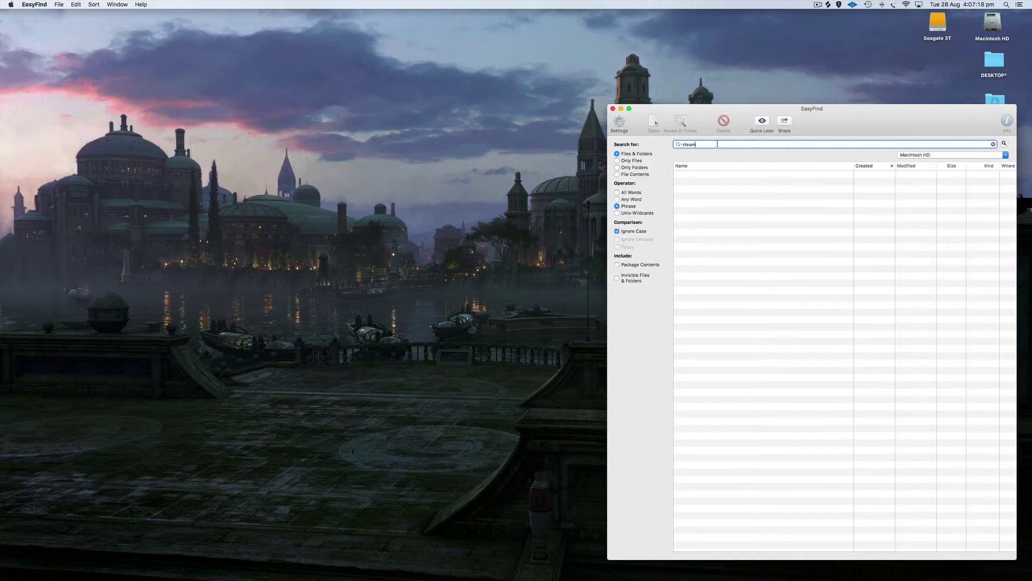
{"action": "key", "text": "Return"}
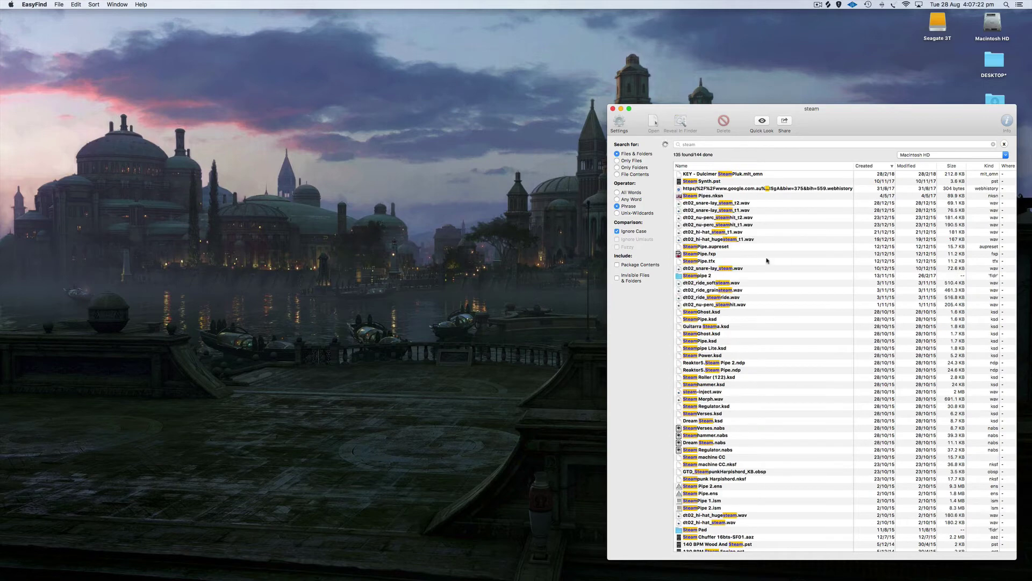
{"action": "scroll", "coordinate": [713, 207], "scroll_direction": "down", "scroll_amount": 4}
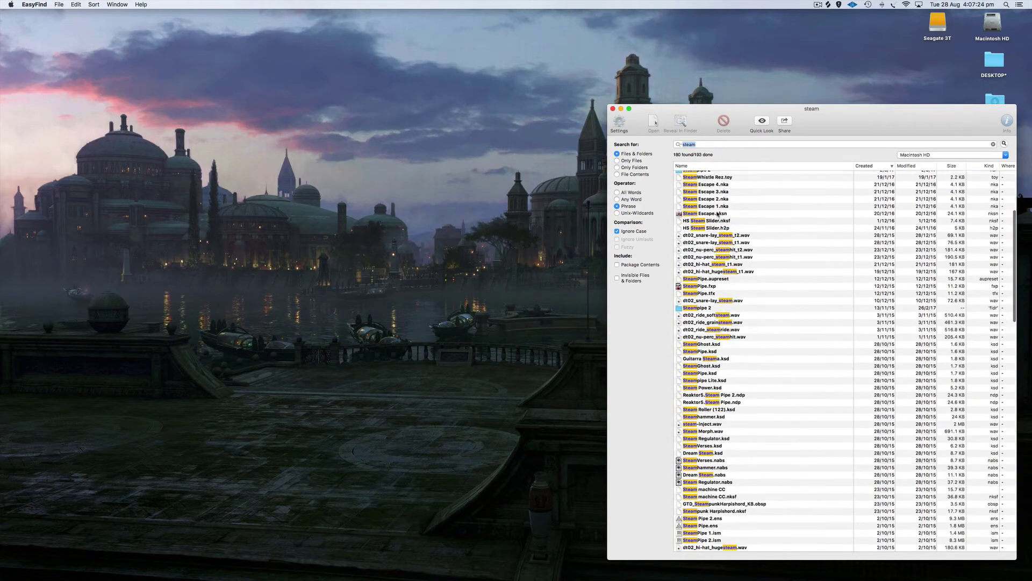
{"action": "scroll", "coordinate": [717, 214], "scroll_direction": "down", "scroll_amount": 20}
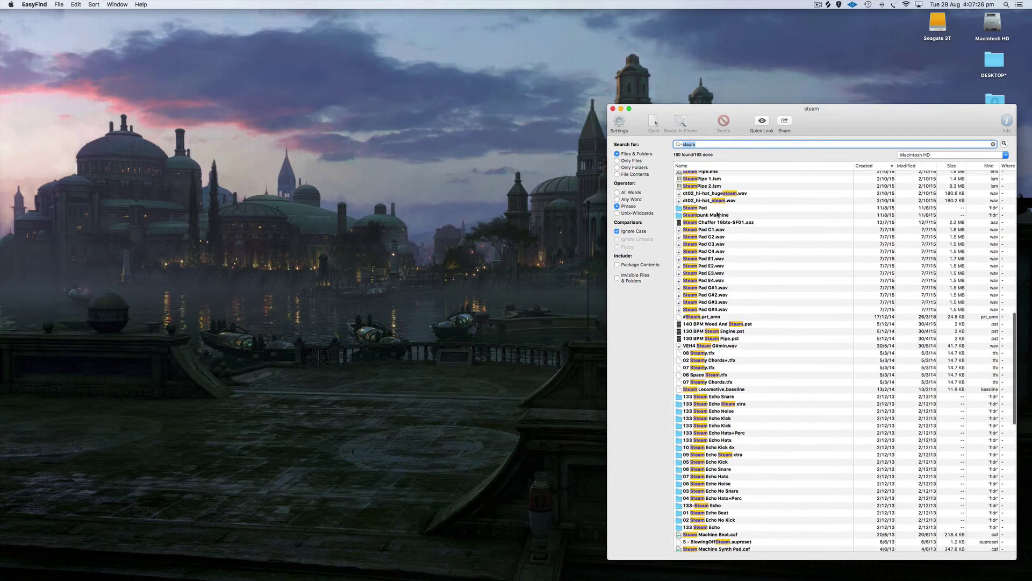
{"action": "scroll", "coordinate": [717, 214], "scroll_direction": "down", "scroll_amount": 20}
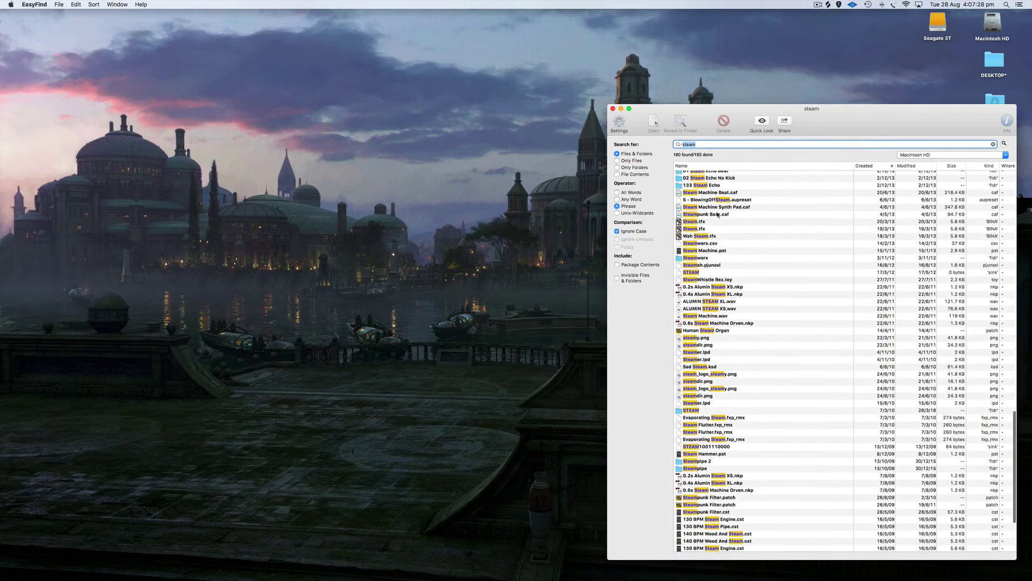
{"action": "left_click", "coordinate": [693, 318]}
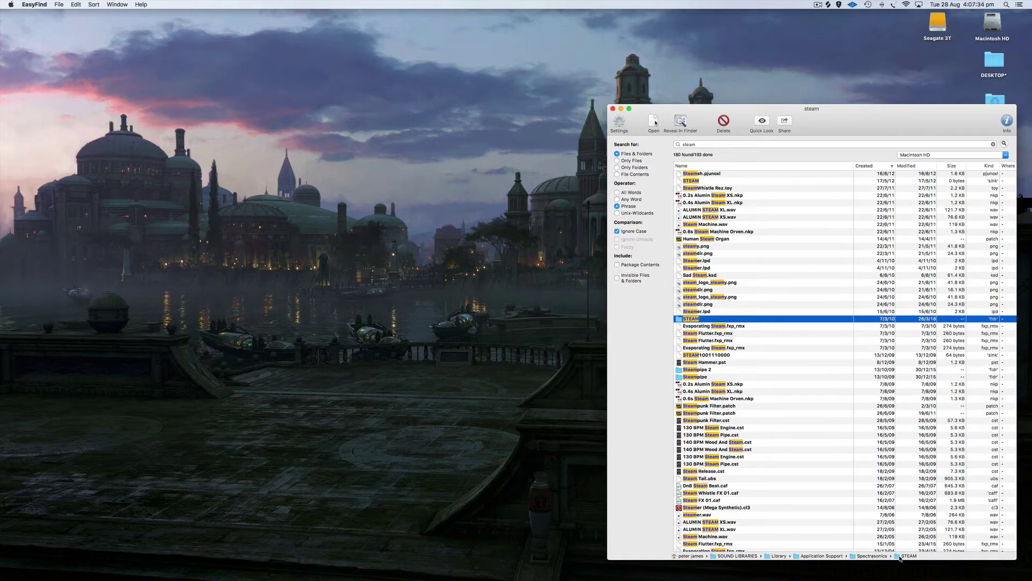
Open the STEAM folder in Finder and navigate up to the Spectrasonics folder.
{"action": "double_click", "coordinate": [692, 319]}
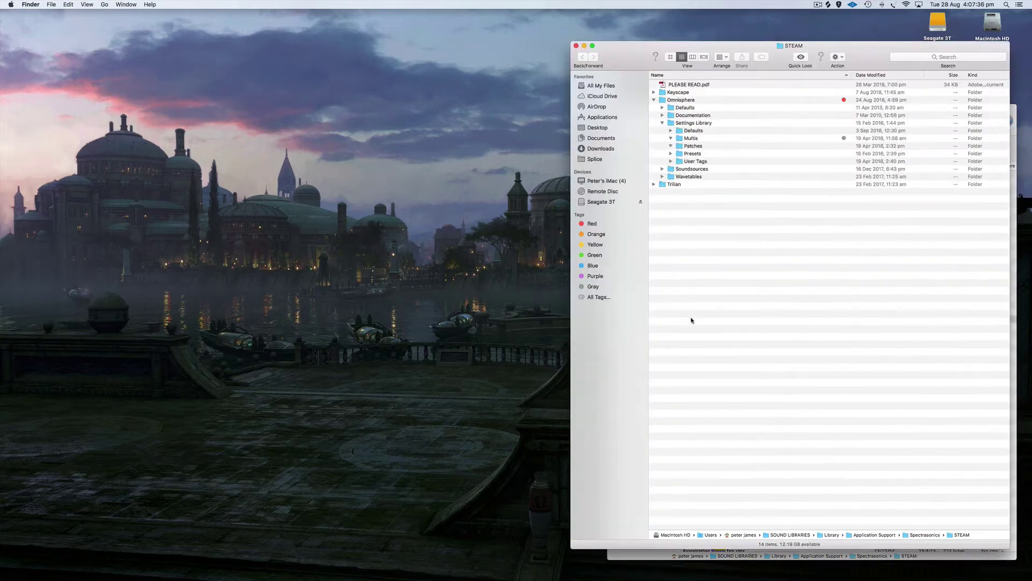
{"action": "left_click_drag", "start_coordinate": [651, 46], "coordinate": [149, 37]}
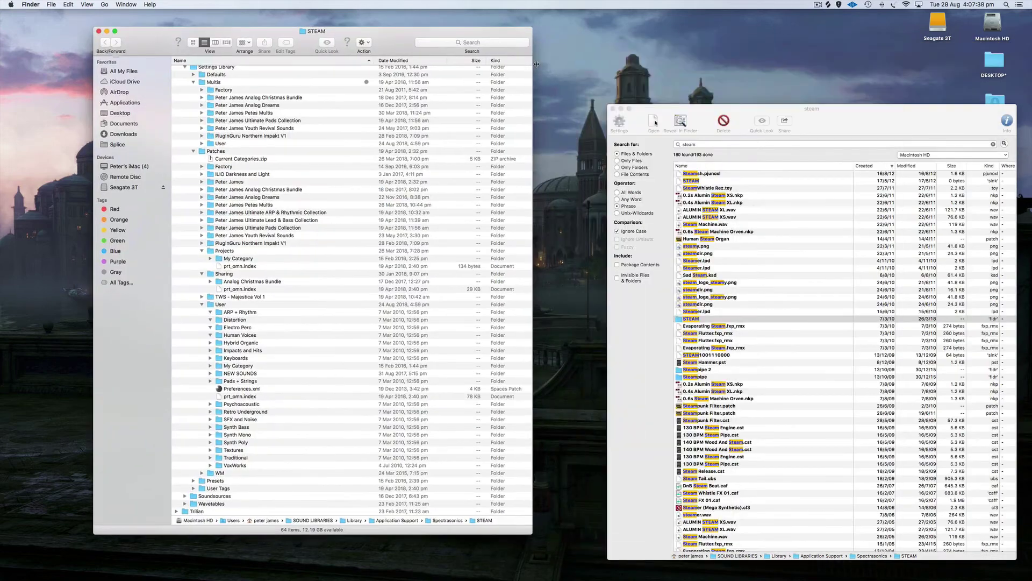
{"action": "left_click", "coordinate": [613, 109]}
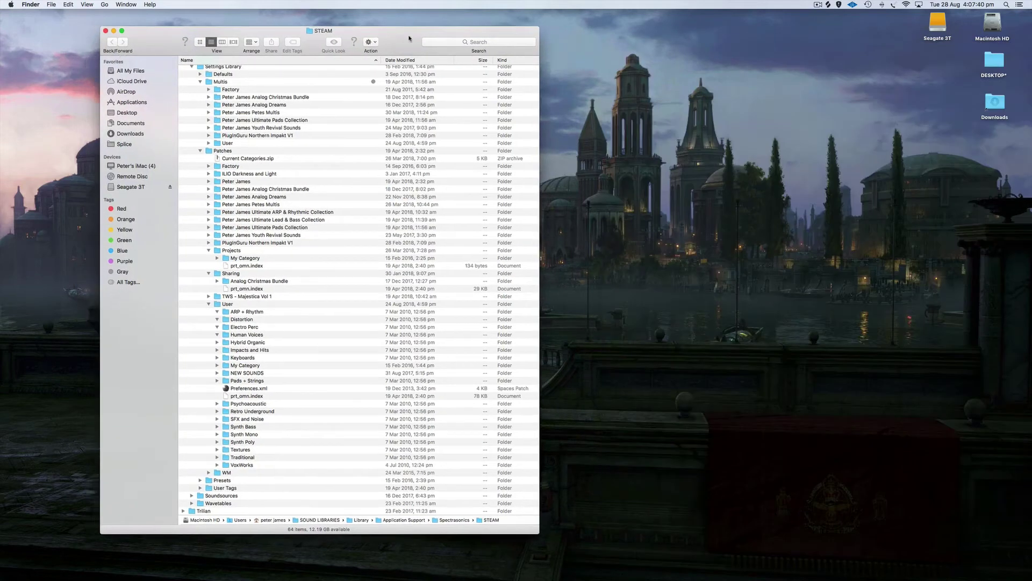
{"action": "left_click_drag", "start_coordinate": [392, 31], "coordinate": [655, 71]}
{"action": "scroll", "coordinate": [451, 151], "scroll_direction": "up", "scroll_amount": 3}
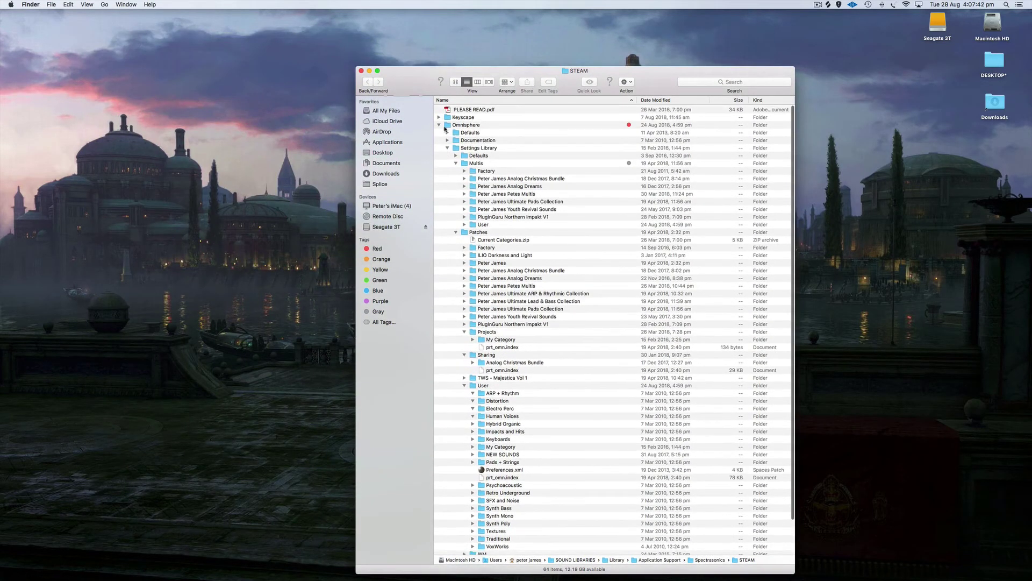
{"action": "left_click", "coordinate": [439, 124]}
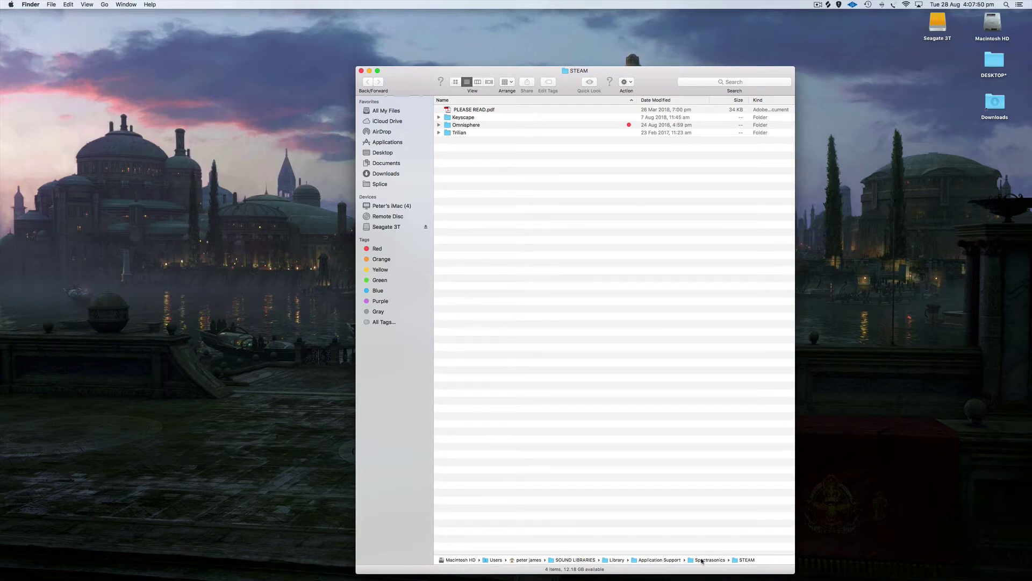
{"action": "double_click", "coordinate": [702, 560]}
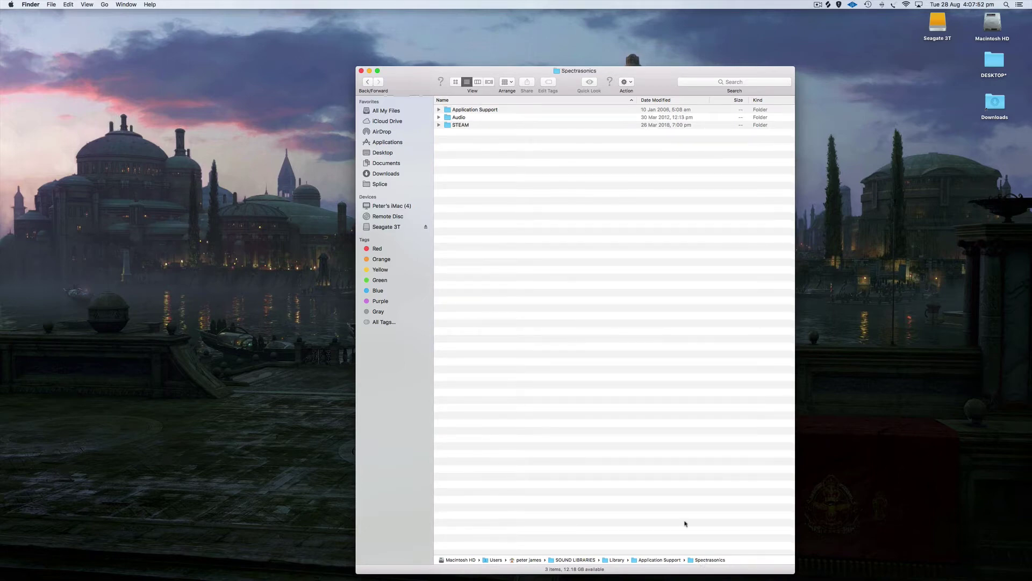
Make an alias of the STEAM folder named 'STEAM alias' beside the original.
{"action": "left_click", "coordinate": [460, 126]}
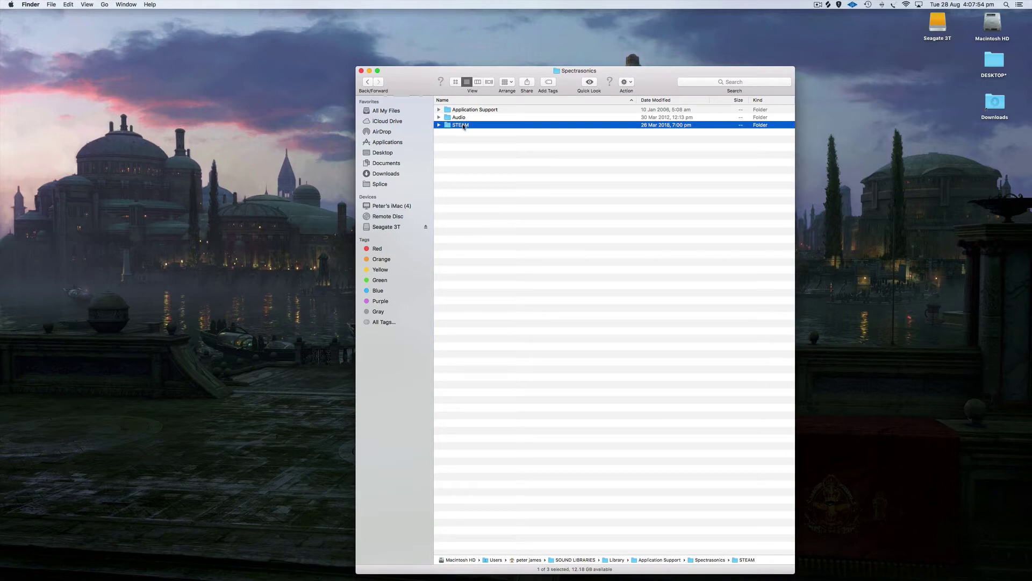
{"action": "right_click", "coordinate": [463, 127]}
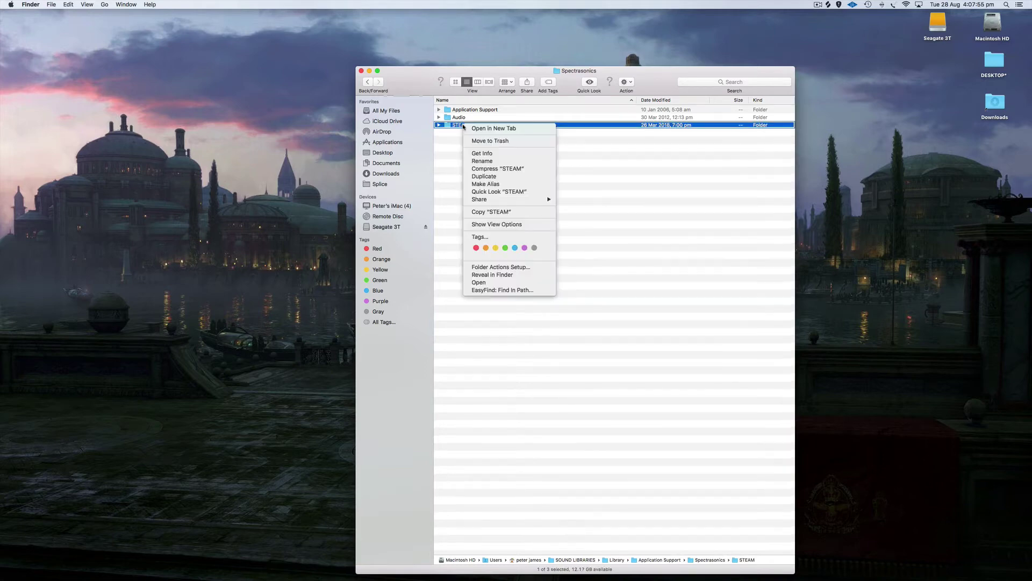
{"action": "left_click", "coordinate": [505, 185]}
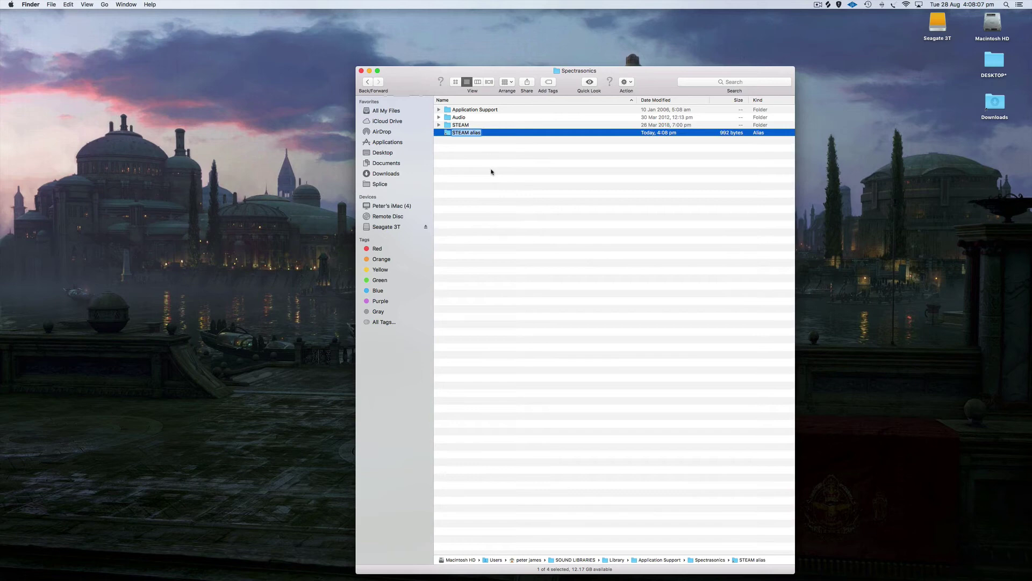
{"action": "key", "text": "Return"}
{"action": "left_click", "coordinate": [461, 126]}
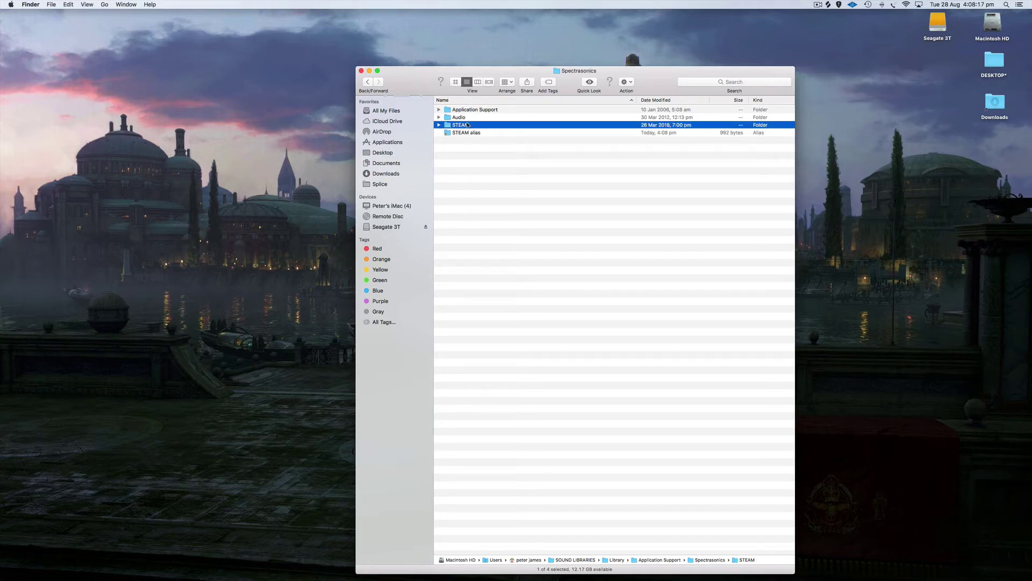
Keep the 'STEAM alias' name unchanged and close the Spectrasonics Finder window.
{"action": "left_click_drag", "start_coordinate": [467, 126], "coordinate": [551, 151]}
{"action": "left_click", "coordinate": [479, 133]}
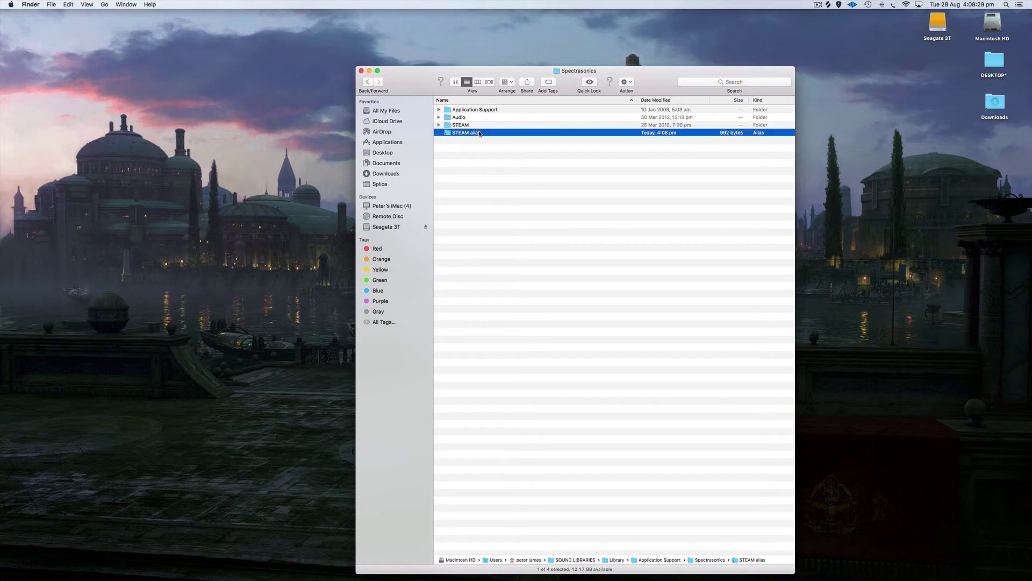
{"action": "left_click", "coordinate": [479, 132]}
{"action": "left_click", "coordinate": [479, 133]}
{"action": "key", "text": "Return"}
{"action": "left_click_drag", "start_coordinate": [459, 133], "coordinate": [998, 566]}
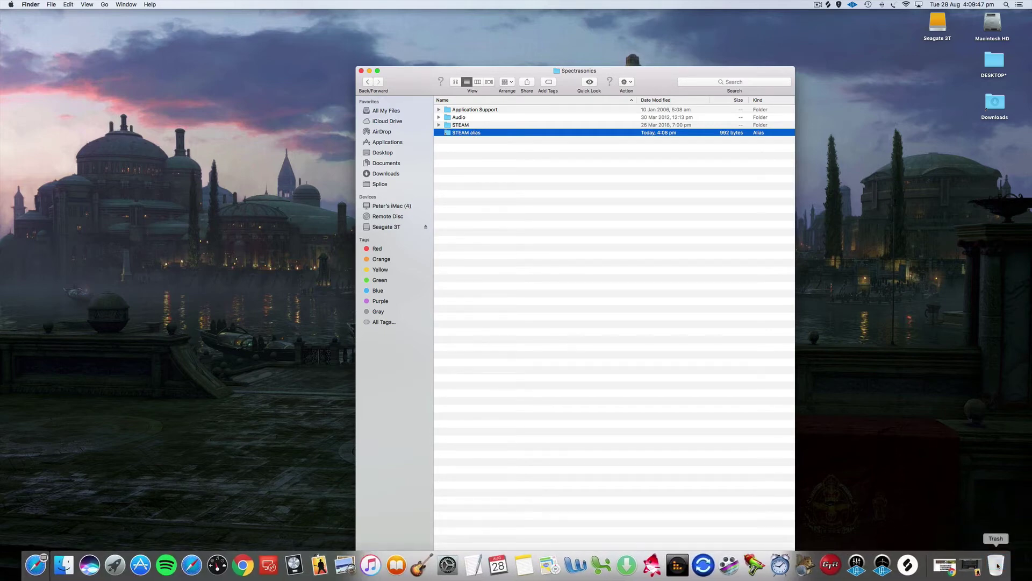
{"action": "left_click", "coordinate": [361, 71]}
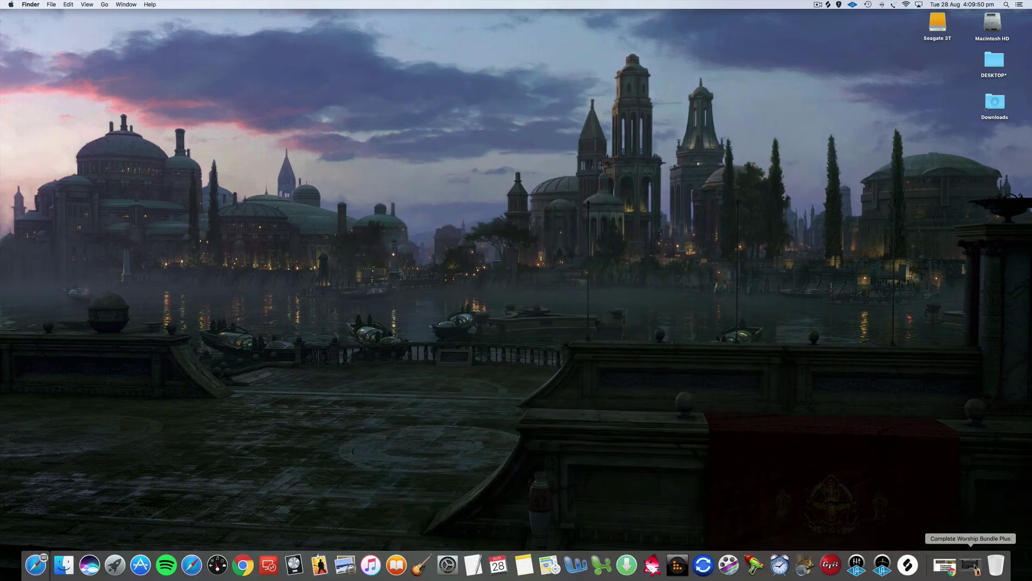
Restore the minimised Complete Worship Bundle Plus window, showing its PIANO patches.
{"action": "left_click", "coordinate": [975, 567]}
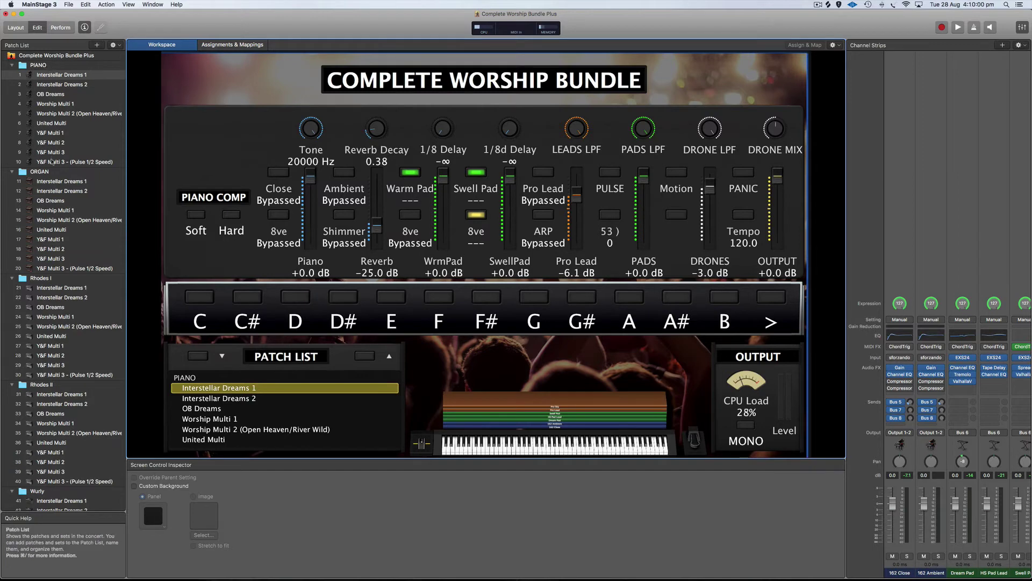
{"action": "scroll", "coordinate": [77, 229], "scroll_direction": "down", "scroll_amount": 3}
{"action": "scroll", "coordinate": [77, 229], "scroll_direction": "up", "scroll_amount": 3}
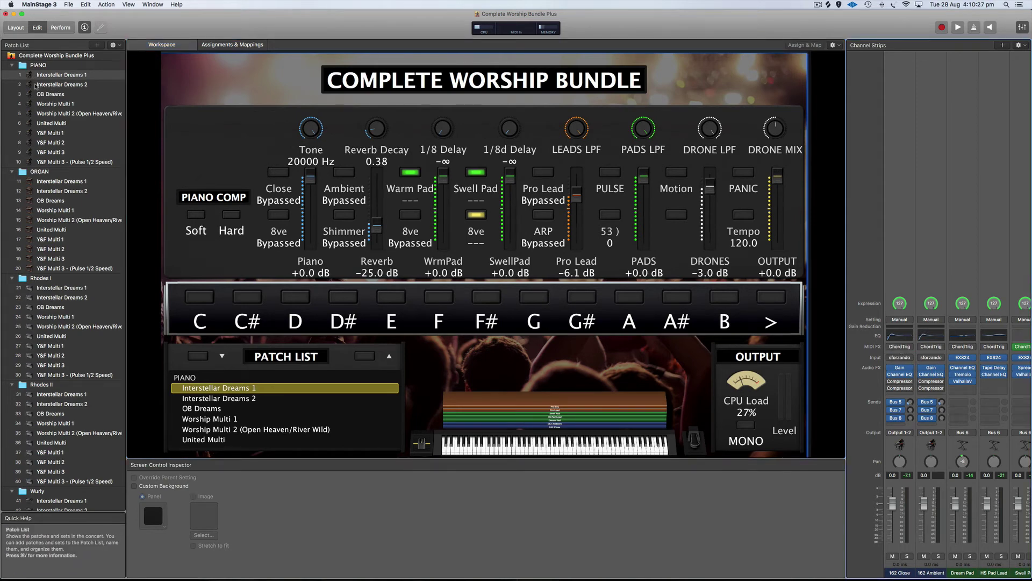
{"action": "left_click", "coordinate": [36, 85]}
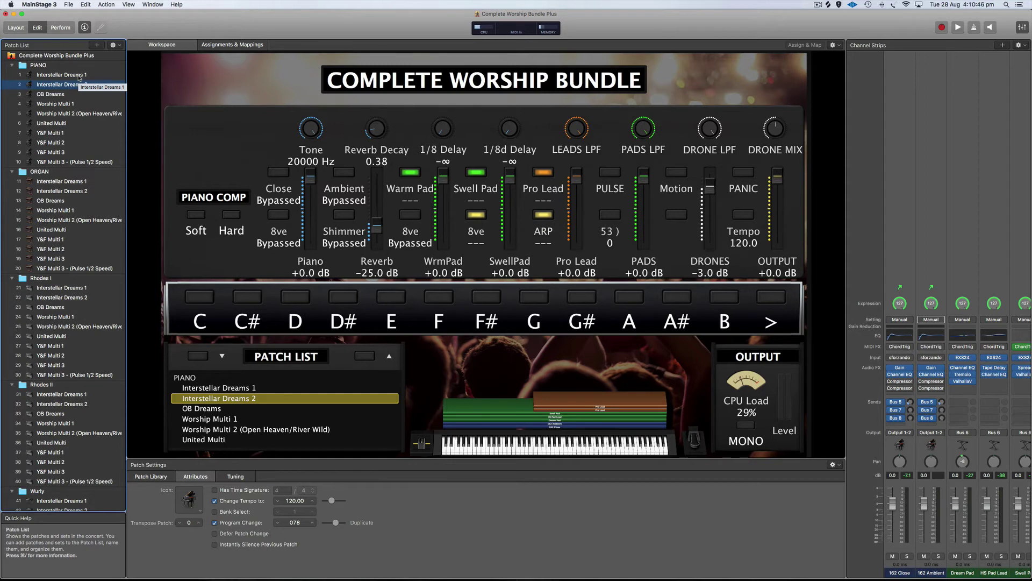
{"action": "left_click", "coordinate": [79, 76]}
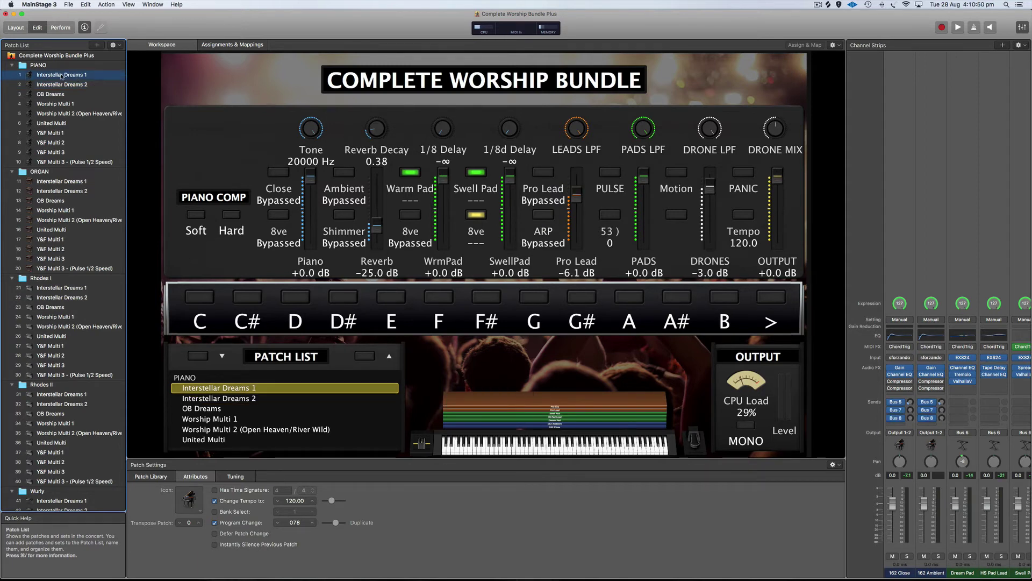
{"action": "left_click", "coordinate": [51, 182]}
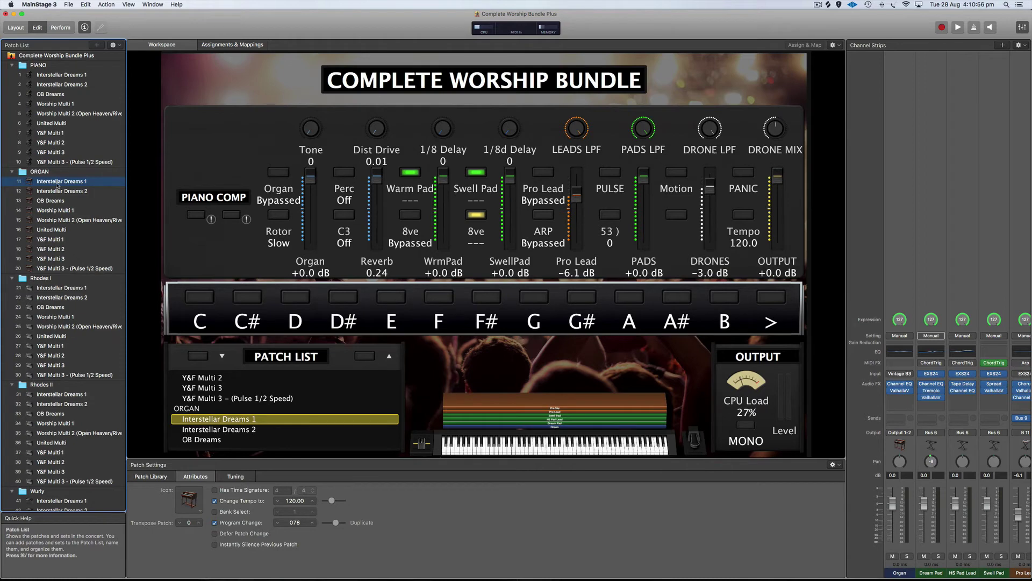
{"action": "left_click", "coordinate": [52, 288]}
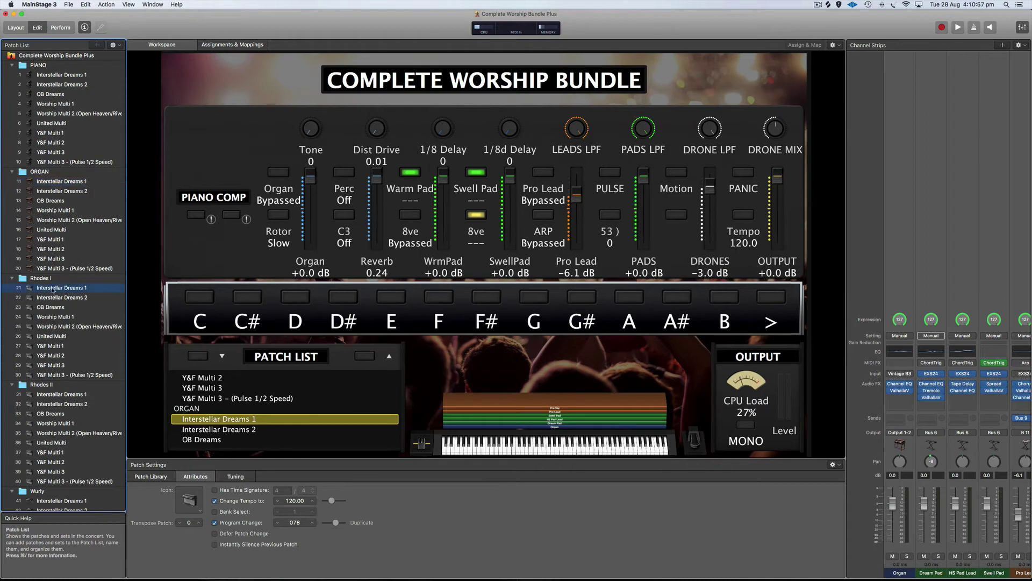
{"action": "left_click", "coordinate": [69, 395]}
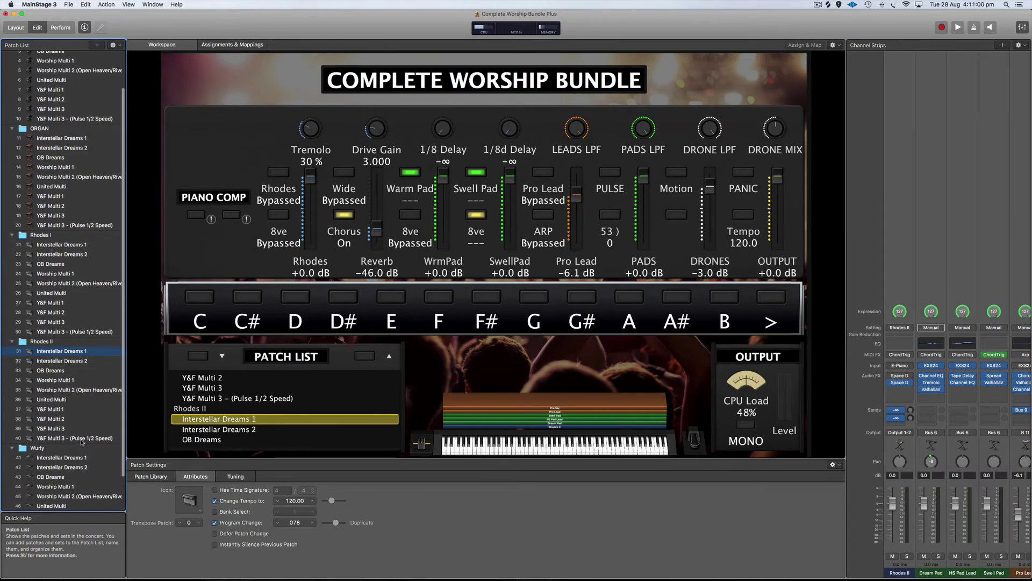
{"action": "left_click", "coordinate": [49, 75]}
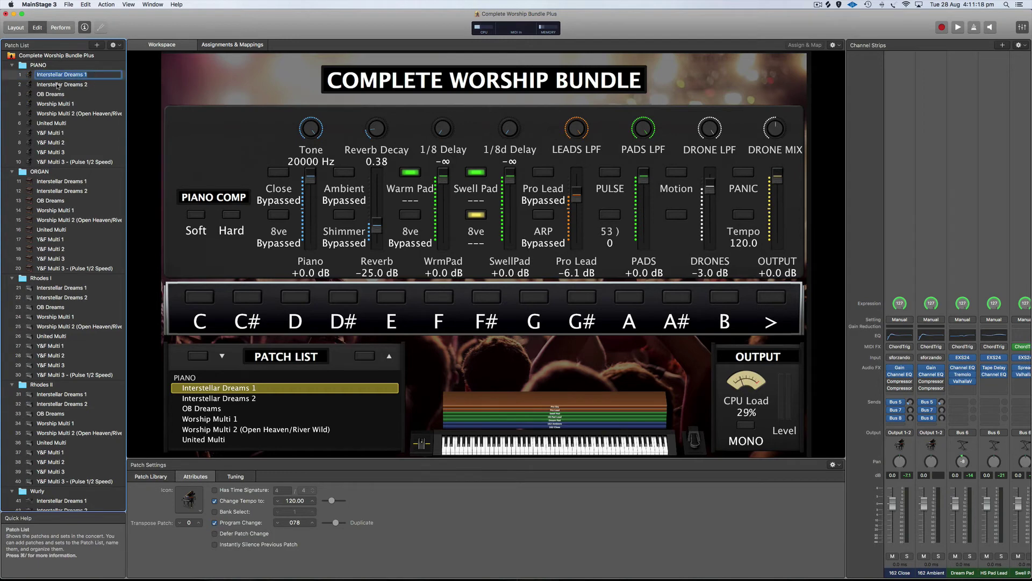
Copy the 162 Close channel strip from the Interstellar Dreams 1 piano patch.
{"action": "key", "text": "Down"}
{"action": "key", "text": "Up"}
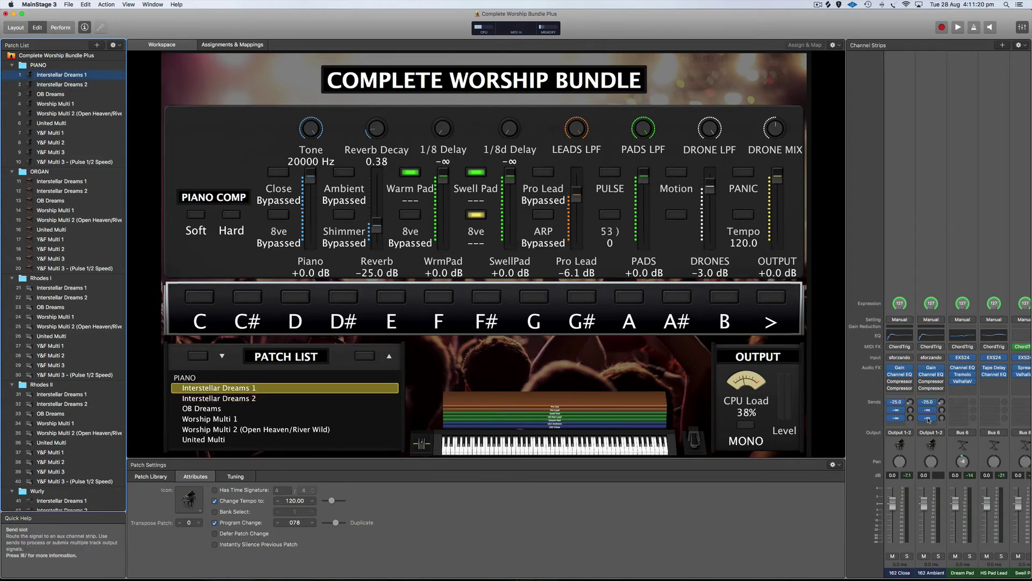
{"action": "left_click", "coordinate": [907, 447]}
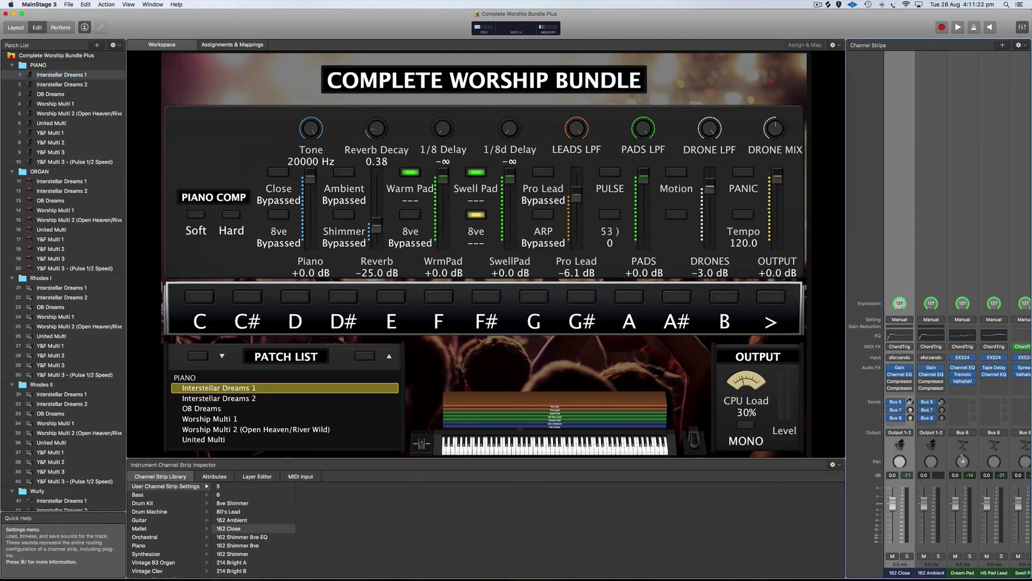
{"action": "left_click", "coordinate": [87, 7]}
{"action": "left_click", "coordinate": [101, 40]}
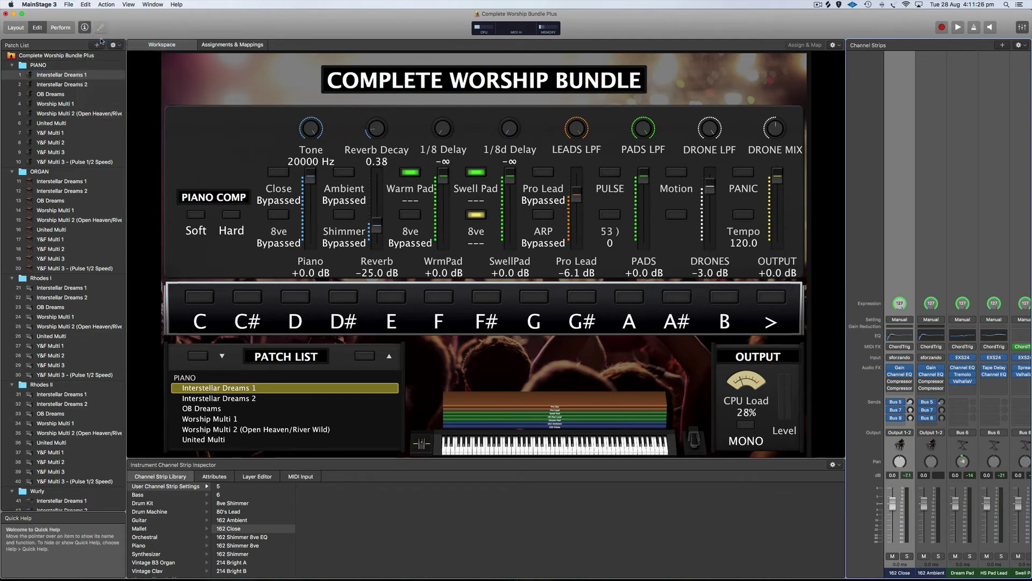
Paste it as an alias into Rhodes I's OB Dreams patch after the Rhodes I strip.
{"action": "scroll", "coordinate": [58, 270], "scroll_direction": "down", "scroll_amount": 1}
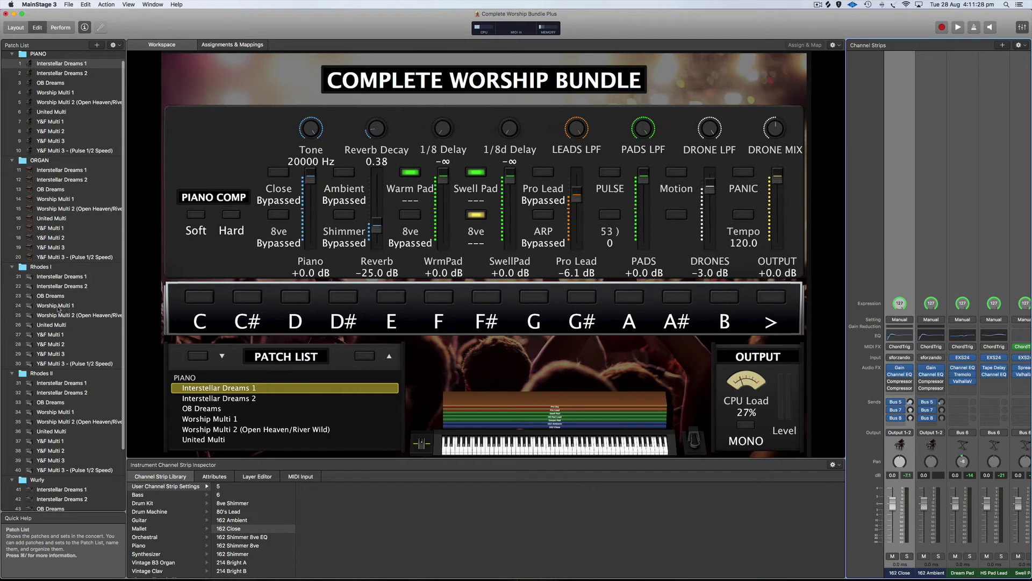
{"action": "left_click", "coordinate": [53, 295]}
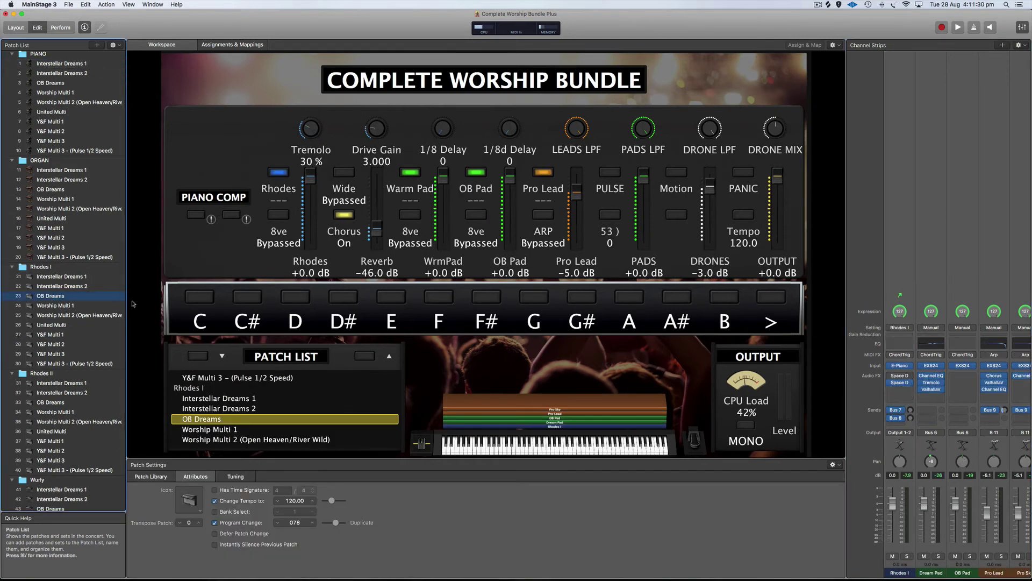
{"action": "left_click", "coordinate": [910, 457]}
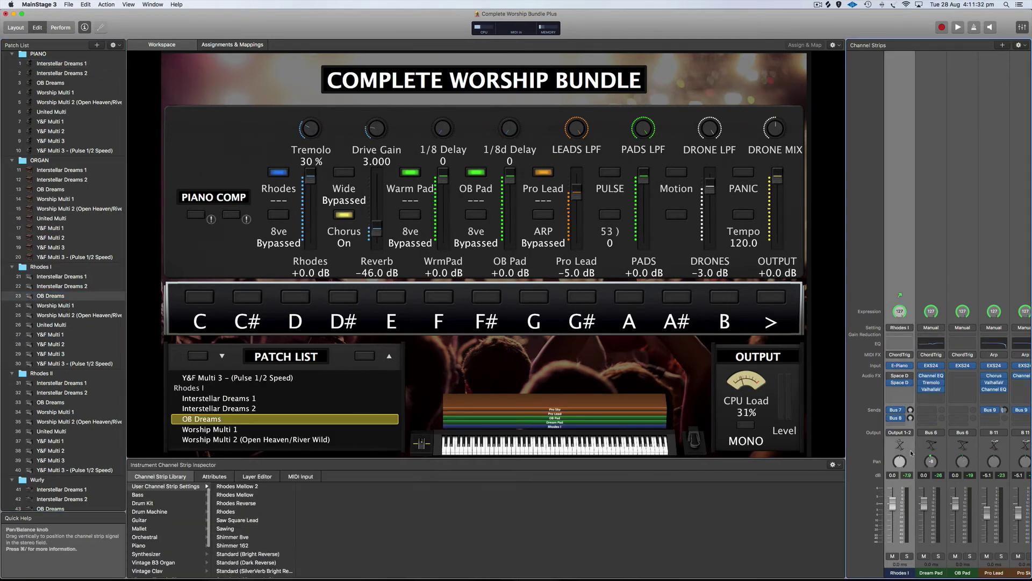
{"action": "left_click", "coordinate": [86, 5]}
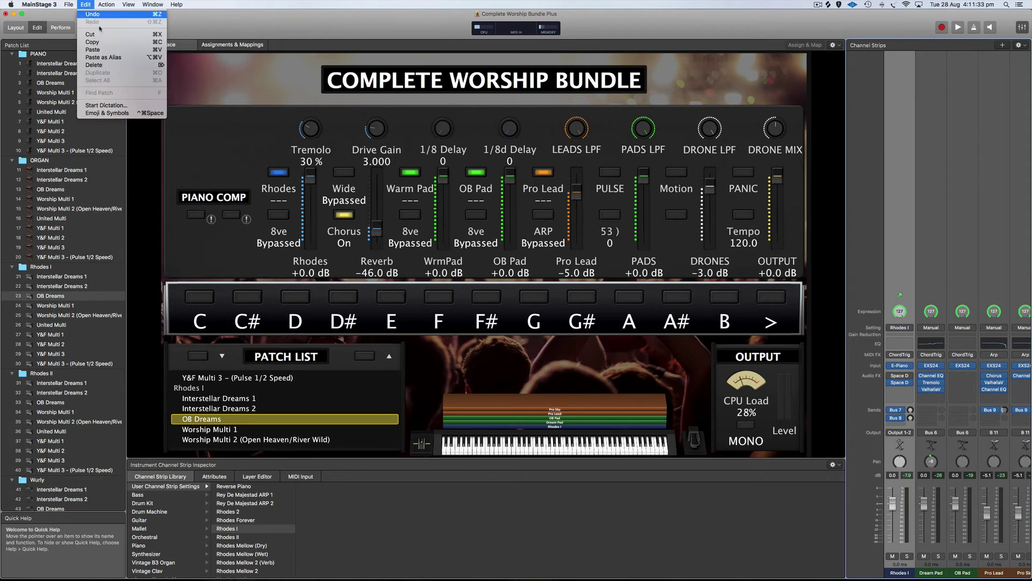
{"action": "left_click", "coordinate": [110, 57]}
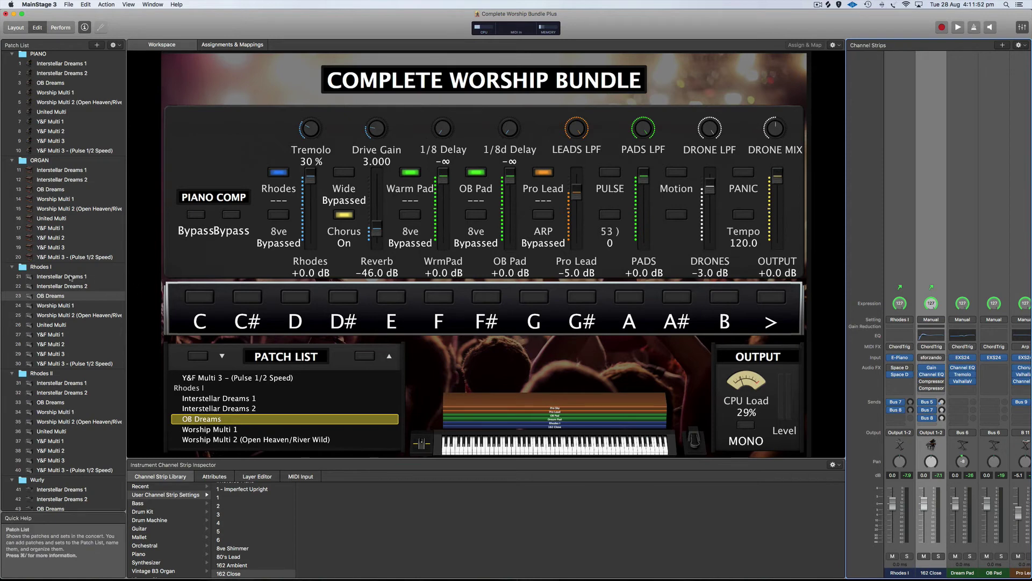
{"action": "left_click", "coordinate": [73, 295]}
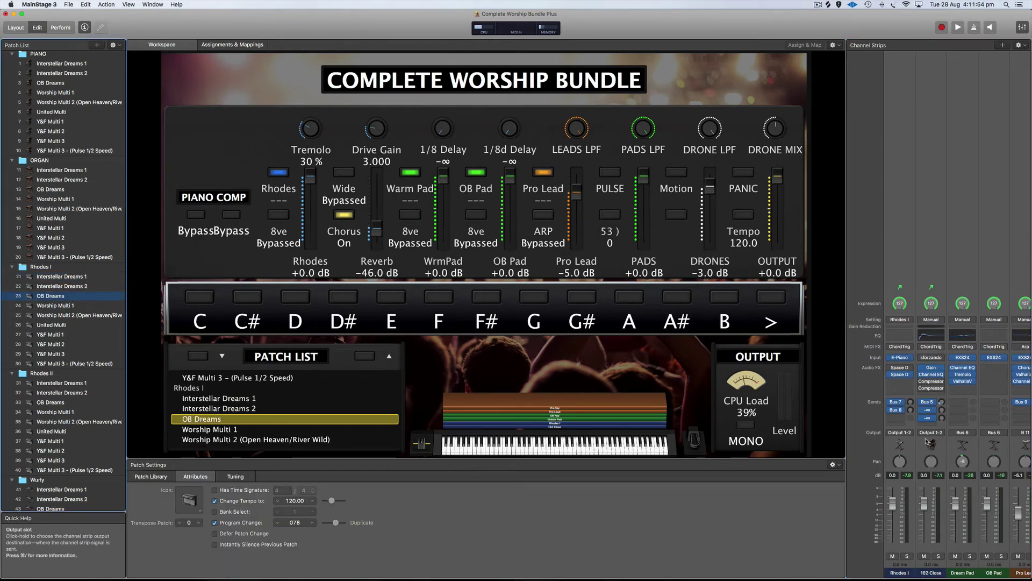
{"action": "scroll", "coordinate": [76, 118], "scroll_direction": "up", "scroll_amount": 2}
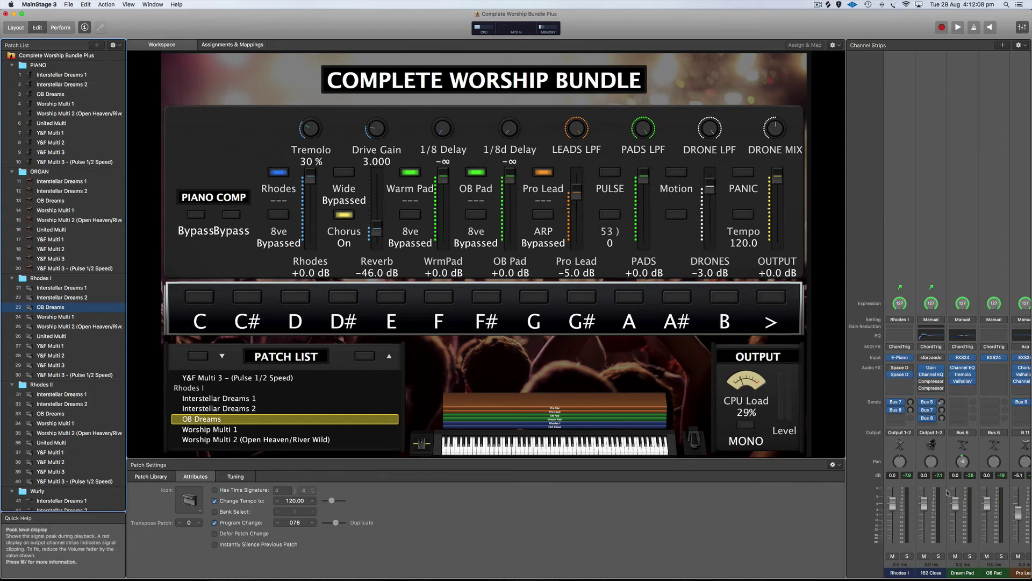
{"action": "left_click", "coordinate": [939, 556]}
{"action": "left_click", "coordinate": [907, 556]}
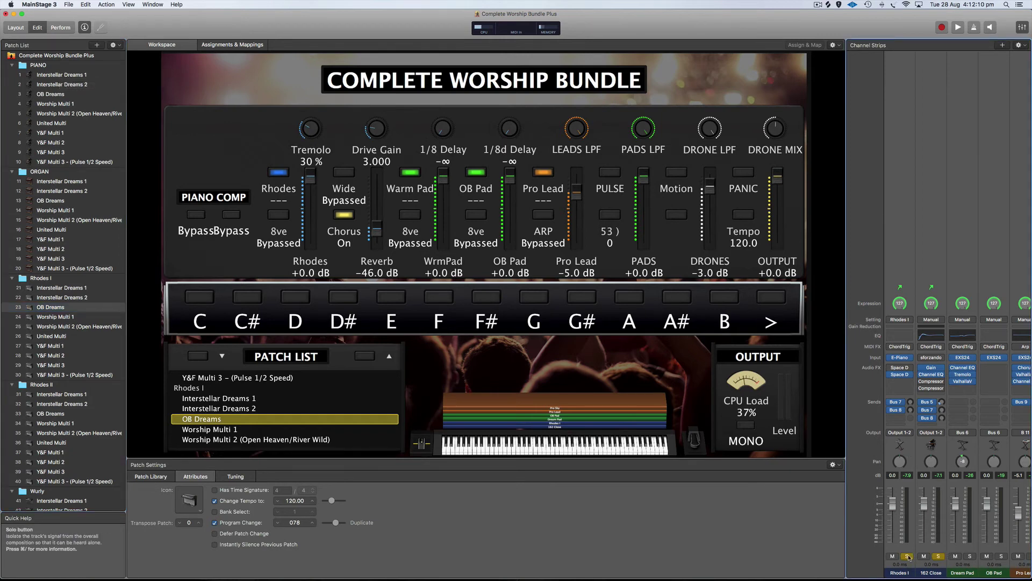
{"action": "left_click", "coordinate": [944, 455]}
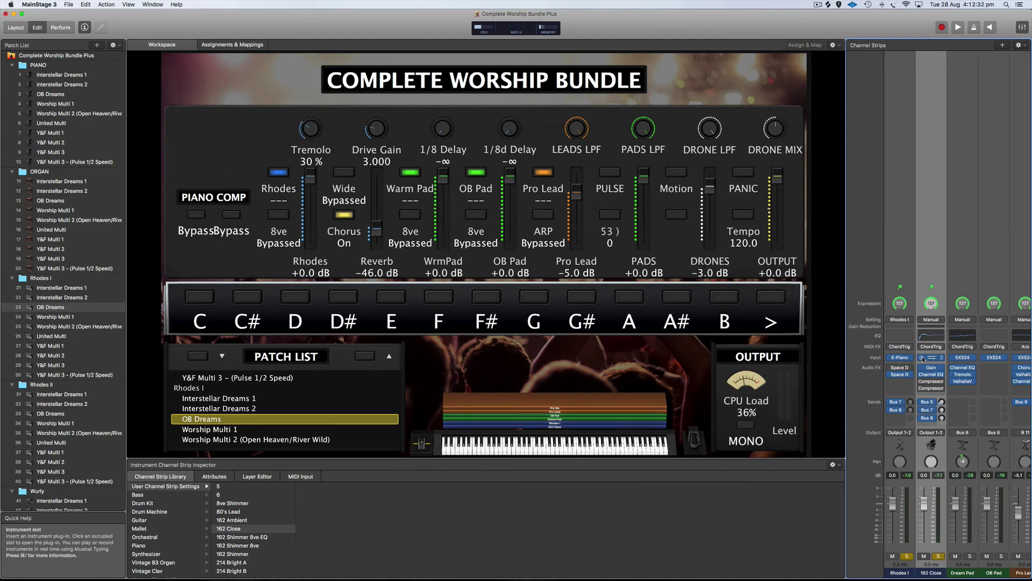
{"action": "left_click", "coordinate": [939, 556]}
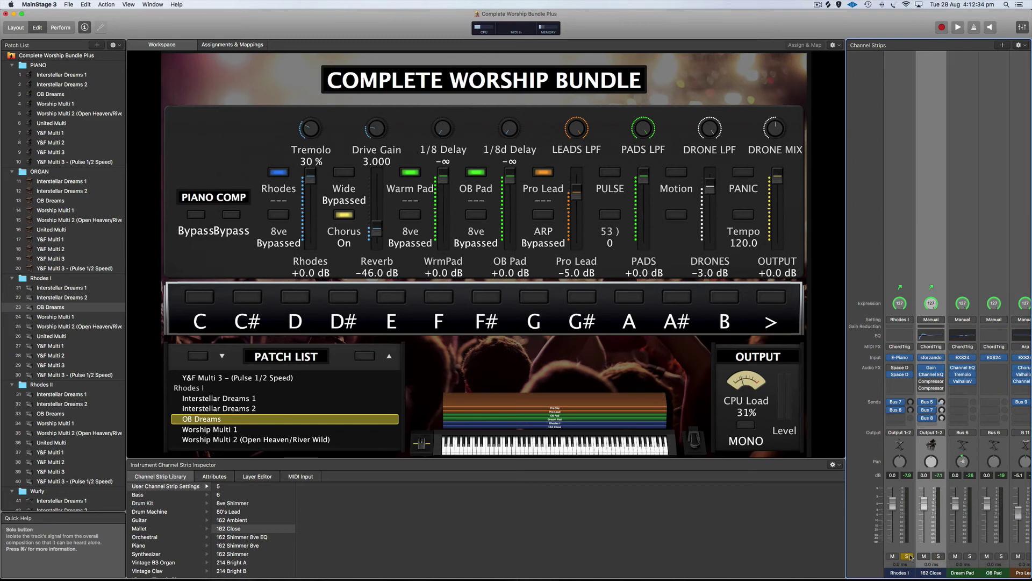
{"action": "left_click", "coordinate": [907, 556]}
Load the PIANO folder's Interstellar Dreams 1 patch from the Patch List.
{"action": "left_click", "coordinate": [70, 77]}
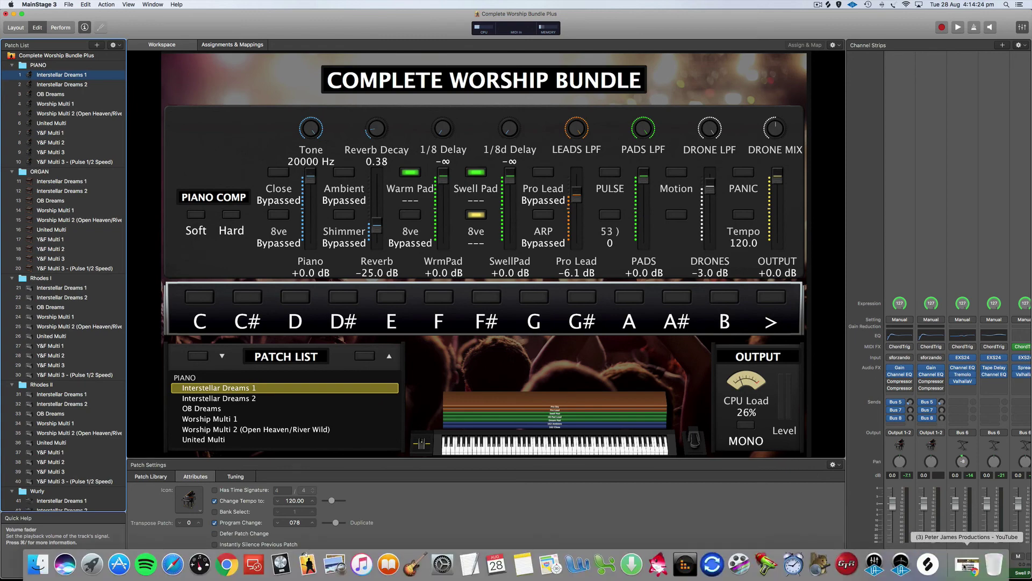
Restore Chrome and search the Peter James Productions channel's videos for 'importing'.
{"action": "left_click", "coordinate": [964, 566]}
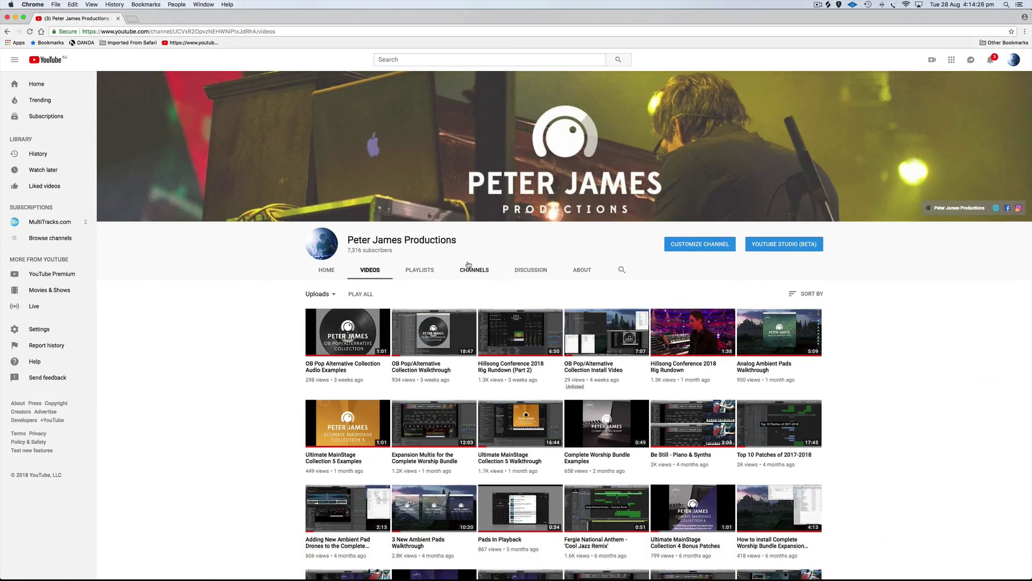
{"action": "left_click", "coordinate": [622, 270]}
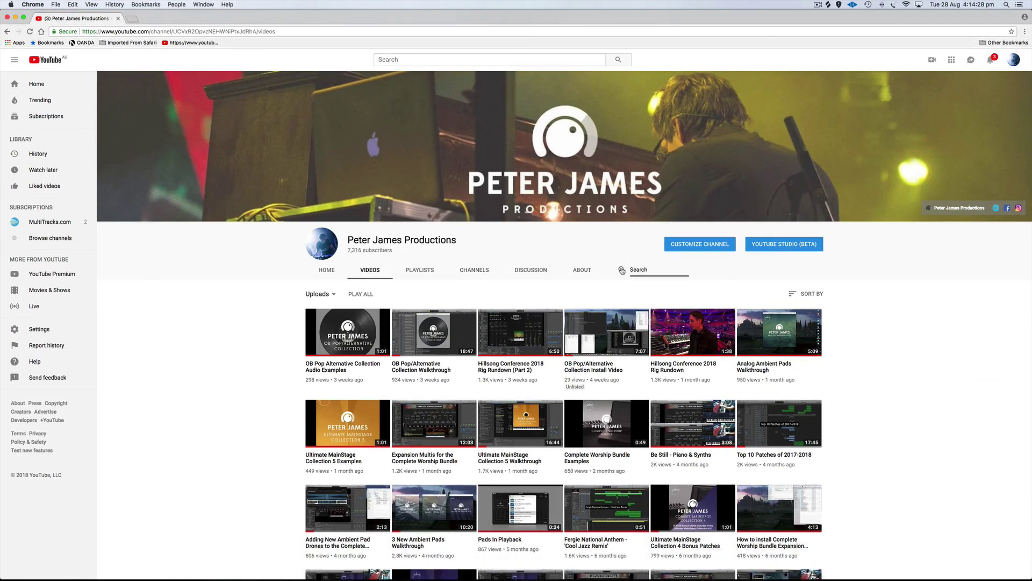
{"action": "type", "text": "importing"}
{"action": "key", "text": "Return"}
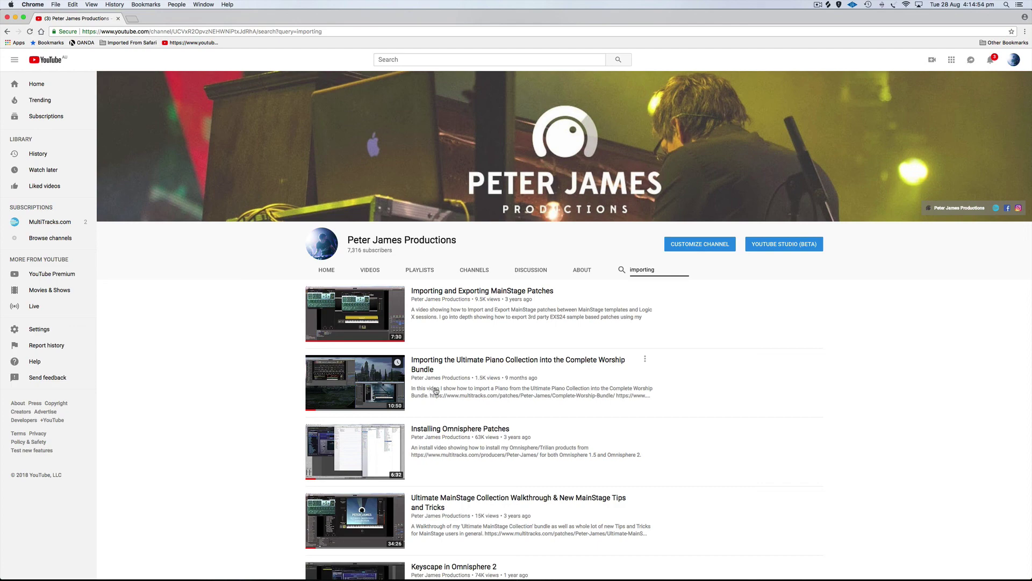
Minimise the Chrome YouTube window to reveal MainStage's Complete Worship Bundle Plus concert.
{"action": "left_click", "coordinate": [15, 18]}
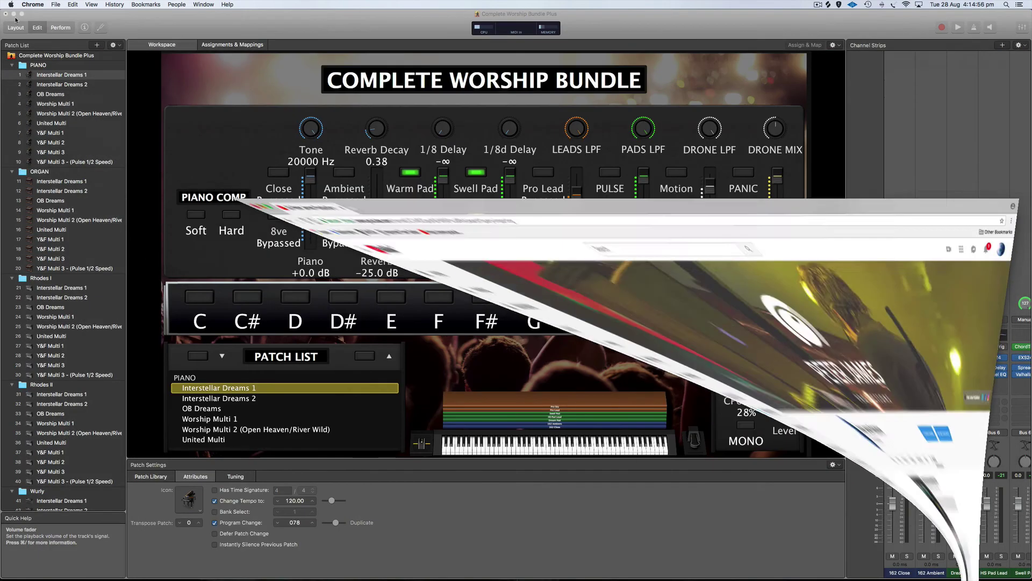